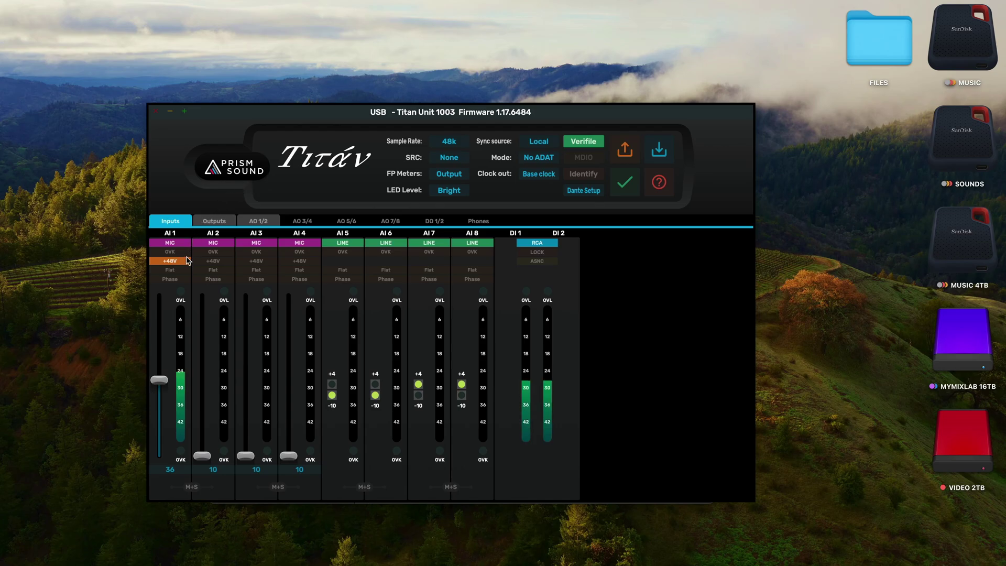
# View the Flat filter options for Titan's AI 1 mic input, then go back to Ableton Live.
pyautogui.click(171, 270)
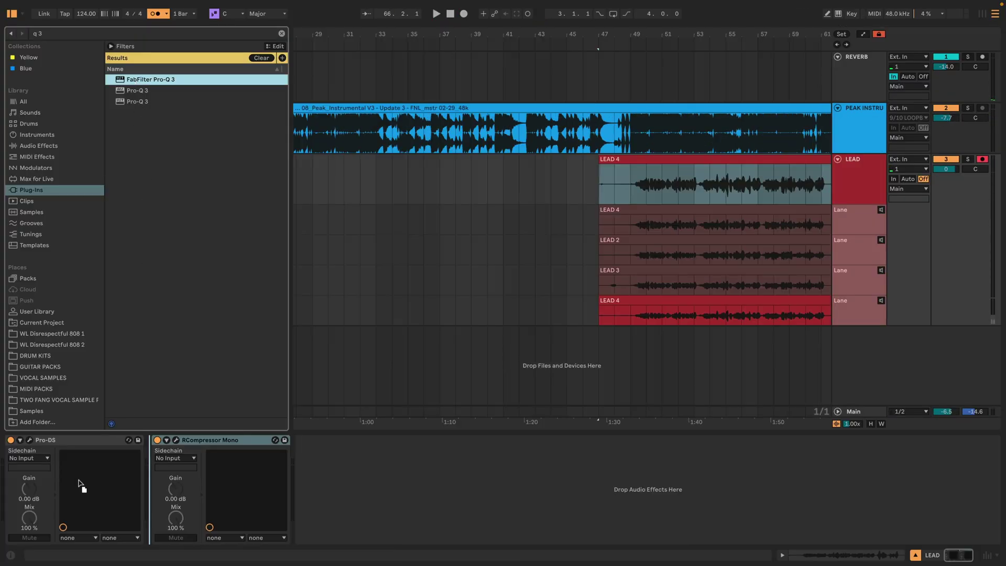
# Put FabFilter Pro-Q 3 first on the LEAD chain and move RCompressor Mono ahead of Pro-DS.
pyautogui.moveTo(79, 485); pyautogui.dragTo(56, 481)
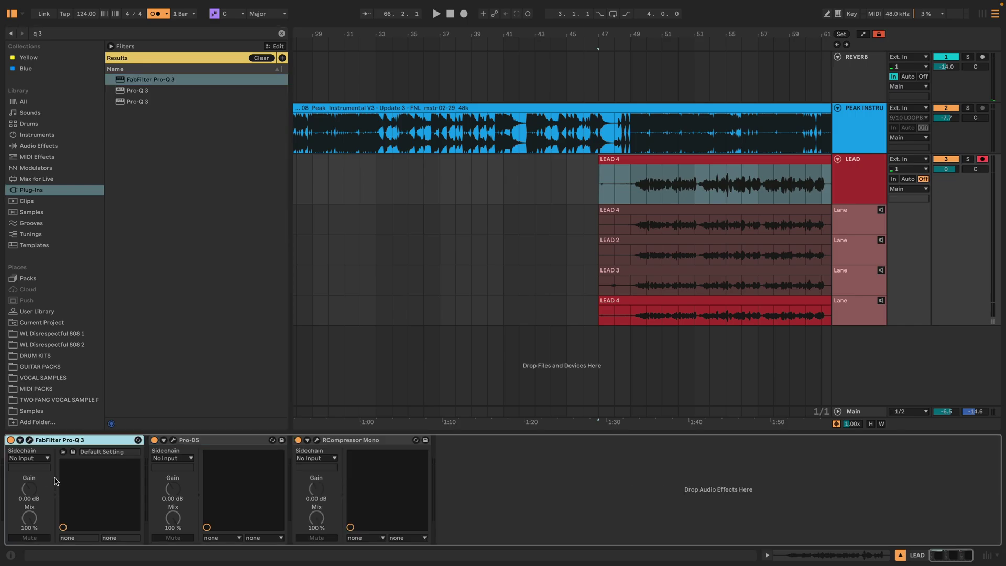
pyautogui.moveTo(353, 441); pyautogui.dragTo(172, 458)
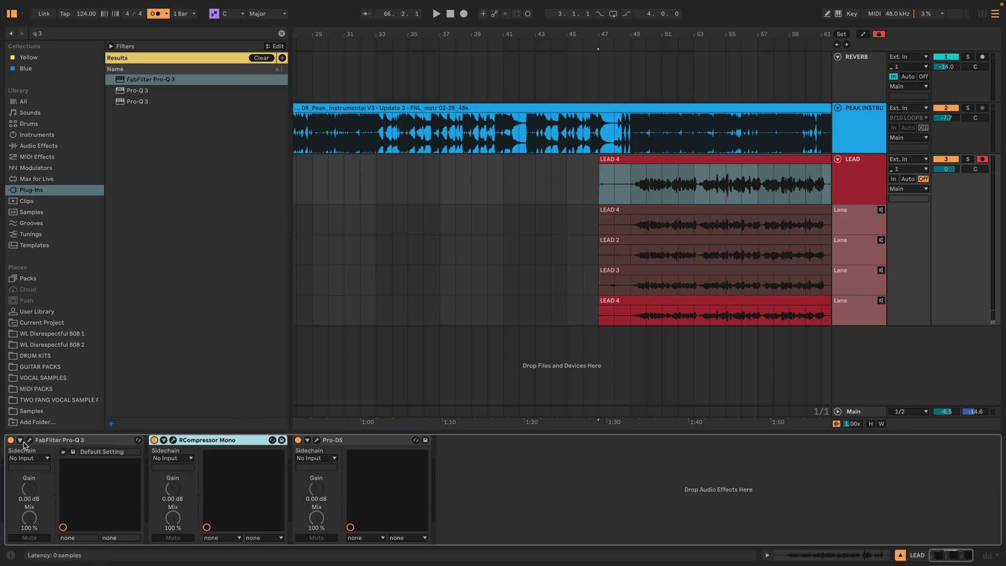
pyautogui.click(28, 440)
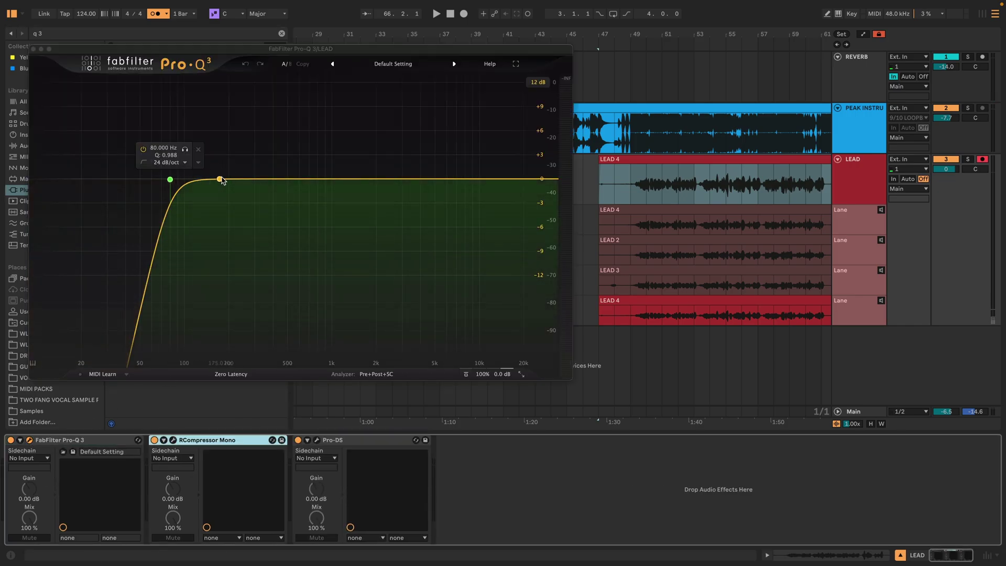
# Add a Pro-Q 3 low-shelf band near 2020 Hz at −1.80 dB and play to audition it.
pyautogui.moveTo(249, 180); pyautogui.dragTo(250, 192)
pyautogui.rightClick(250, 193)
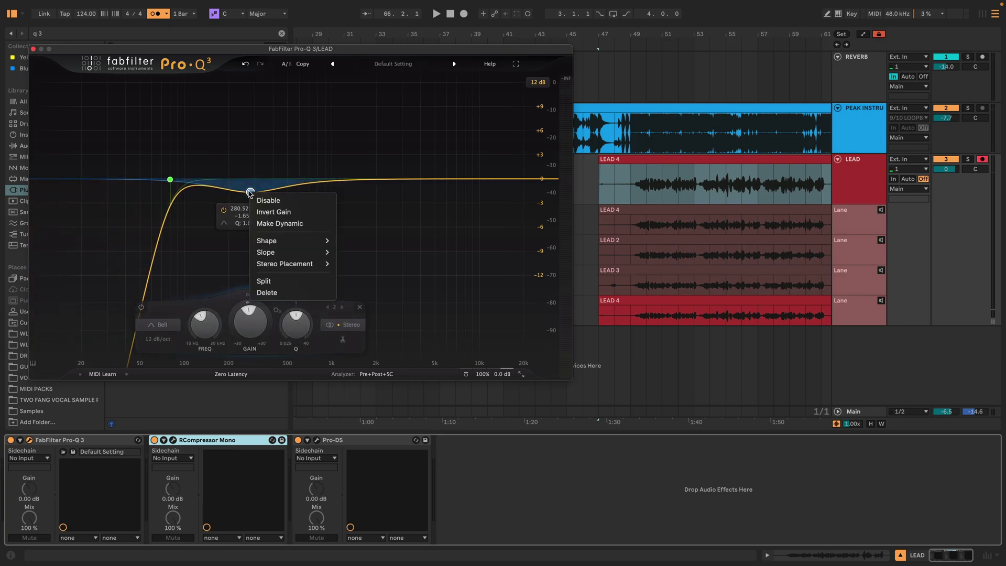
pyautogui.moveTo(325, 242)
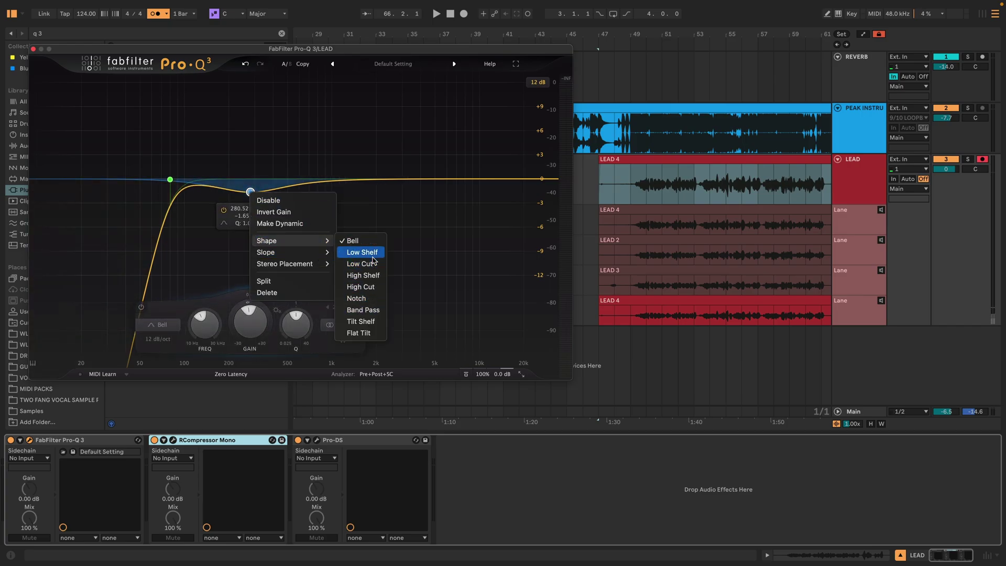
pyautogui.click(366, 254)
pyautogui.moveTo(250, 187); pyautogui.dragTo(378, 186)
pyautogui.press('space')
# Lower the RCompressor Mono threshold to about −14.4 and shorten its release to around 55.
pyautogui.click(33, 49)
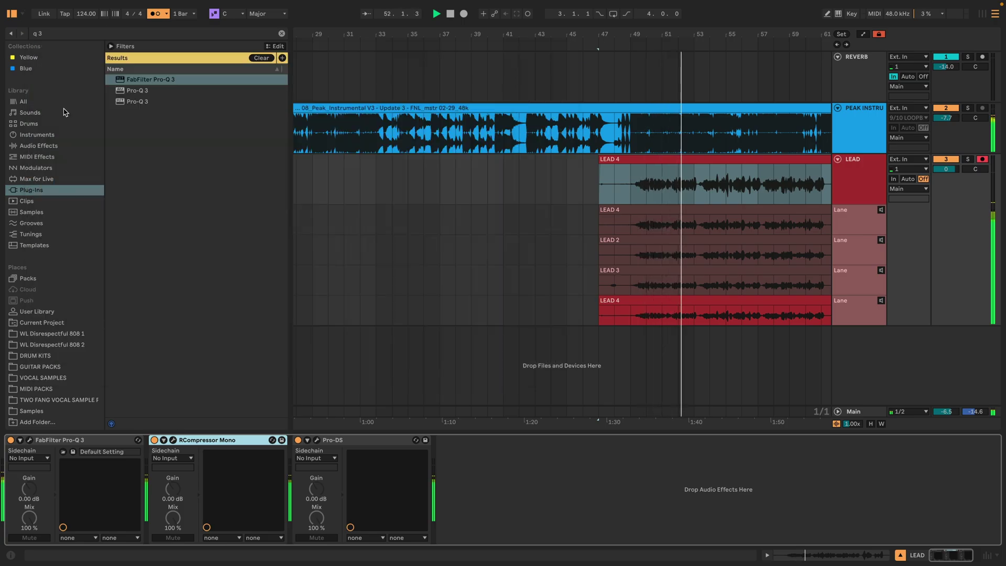
pyautogui.click(175, 440)
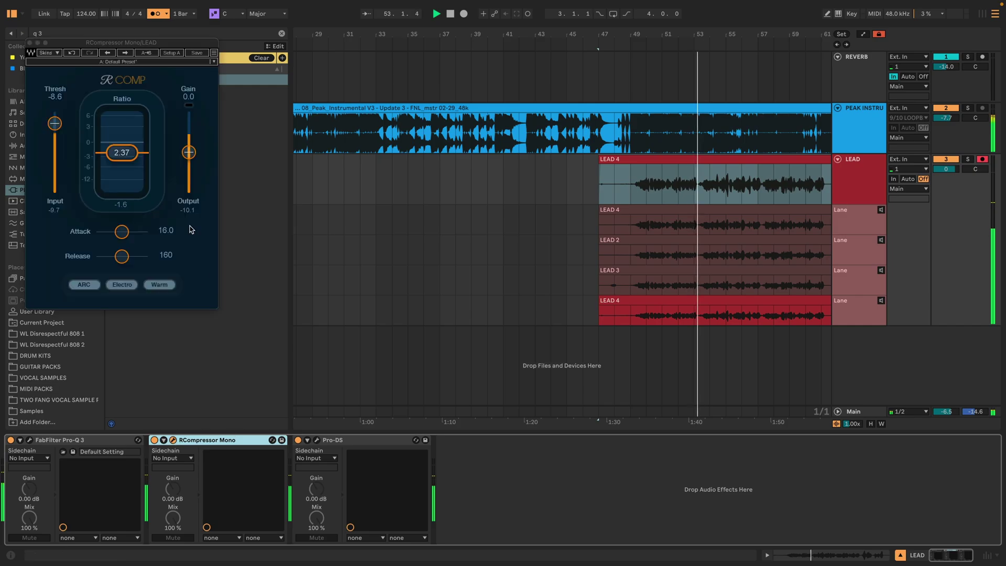
pyautogui.moveTo(54, 123); pyautogui.dragTo(55, 131)
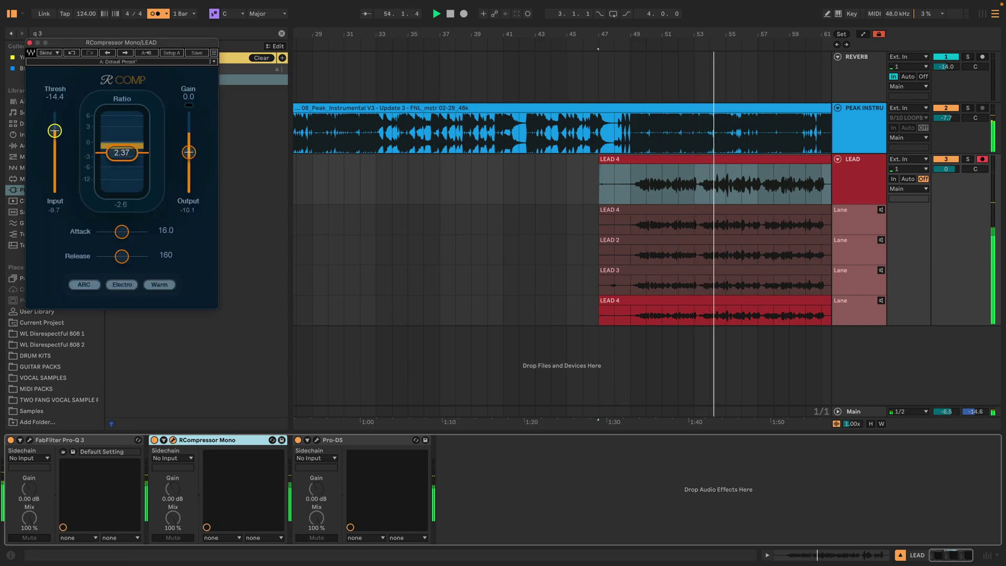
pyautogui.moveTo(104, 256); pyautogui.dragTo(114, 256)
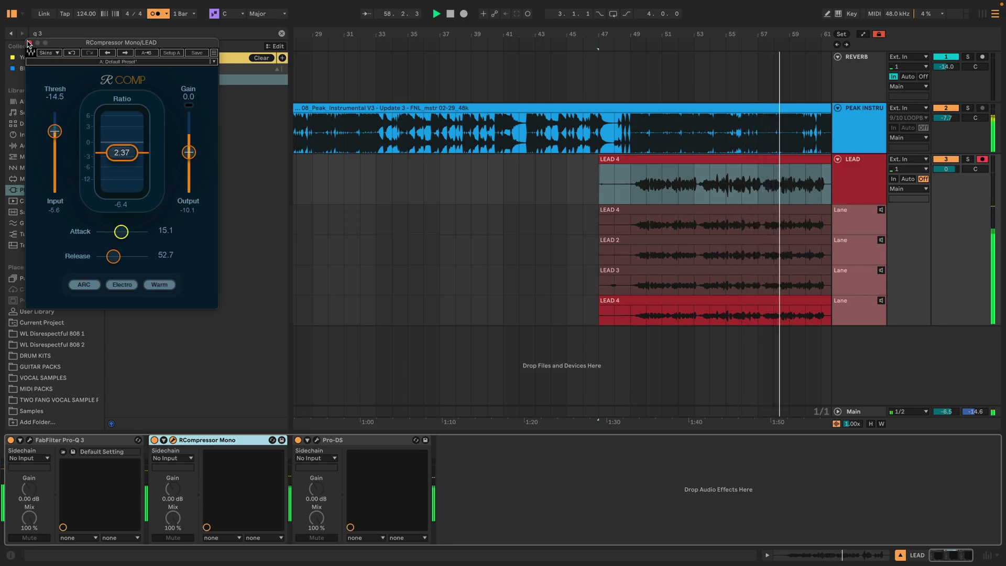
pyautogui.click(29, 42)
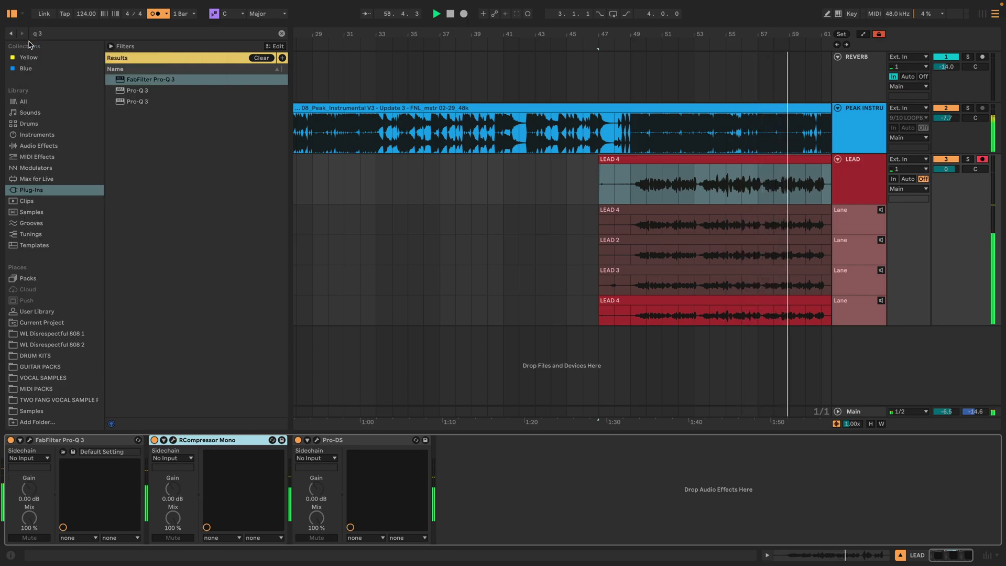
# Add CLA-76 Mono to the LEAD chain inside a rack with a second, dry chain.
pyautogui.click(105, 36)
pyautogui.write('cla-76')
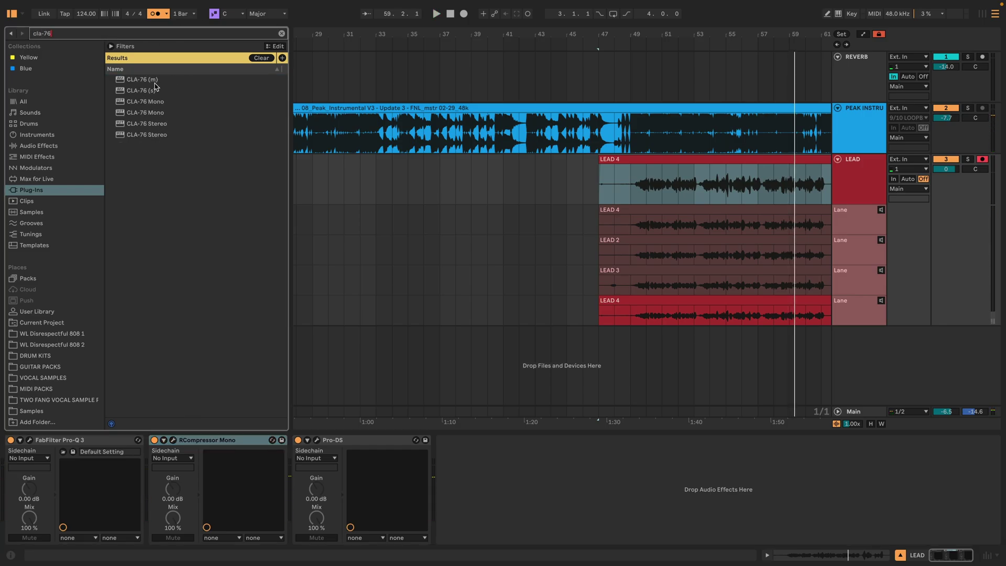
pyautogui.moveTo(148, 101); pyautogui.dragTo(493, 450)
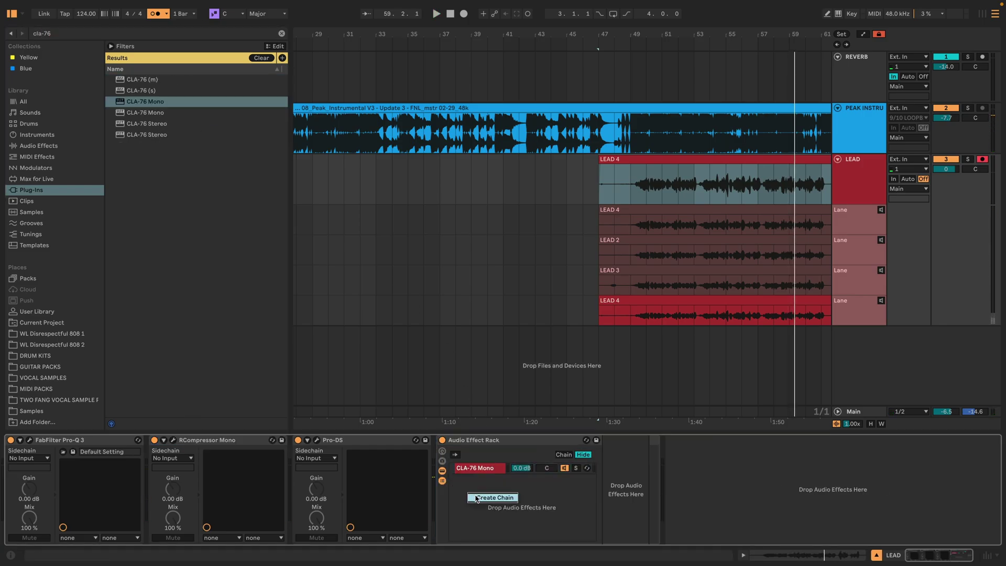
pyautogui.click(476, 498)
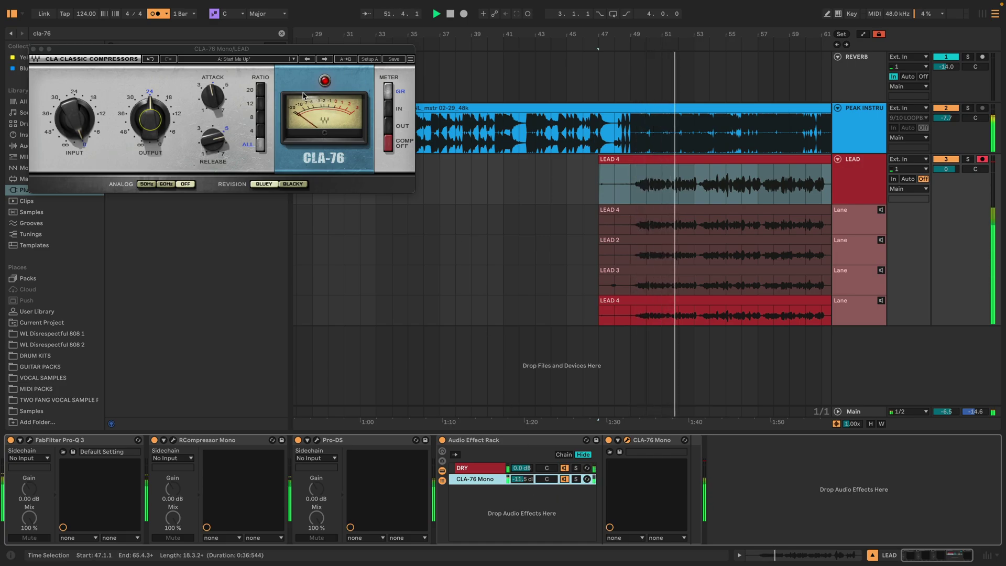
pyautogui.click(97, 126)
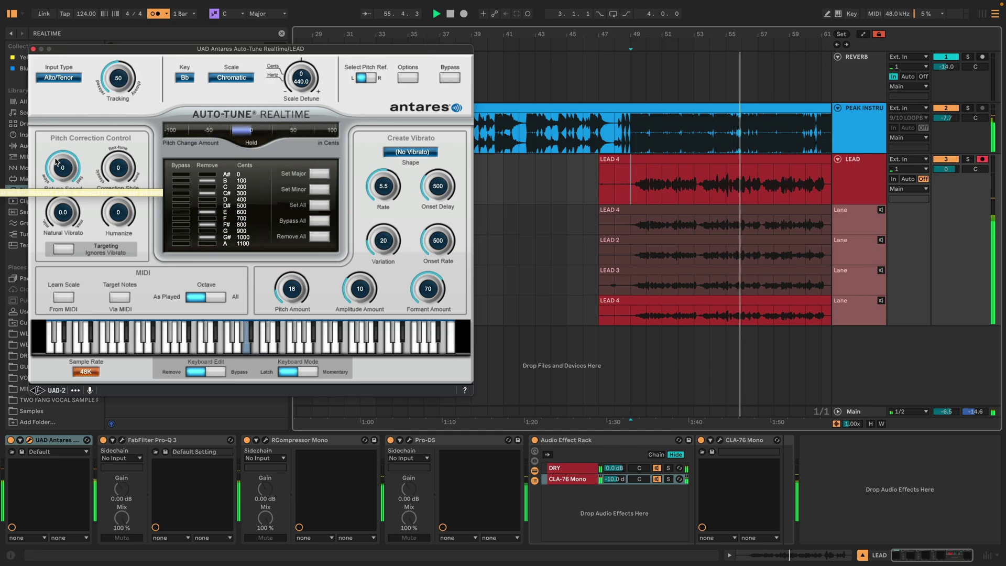
# Turn up Auto-Tune Realtime's Retune Speed in two moves.
pyautogui.moveTo(56, 162); pyautogui.dragTo(51, 192)
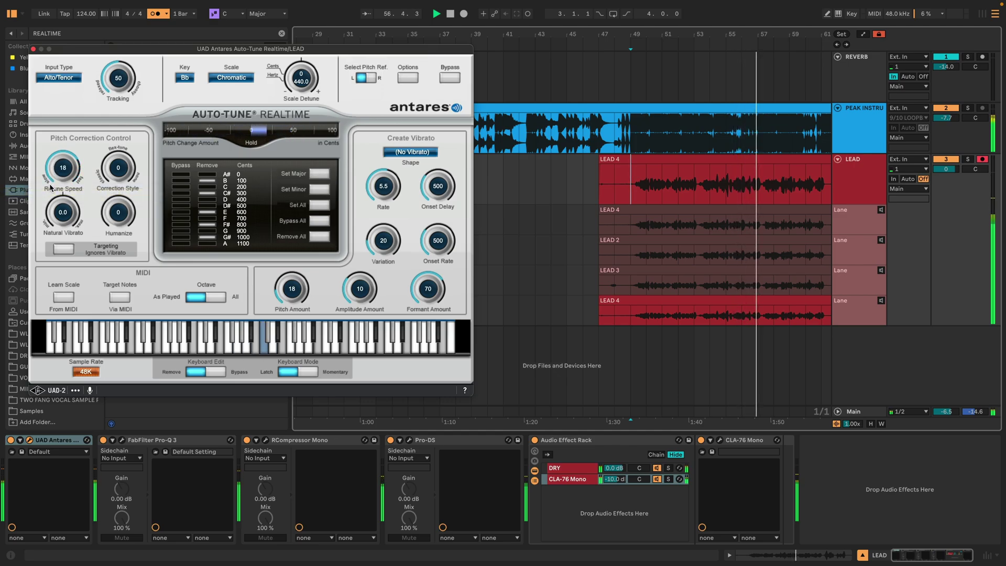
pyautogui.moveTo(51, 192); pyautogui.dragTo(41, 187)
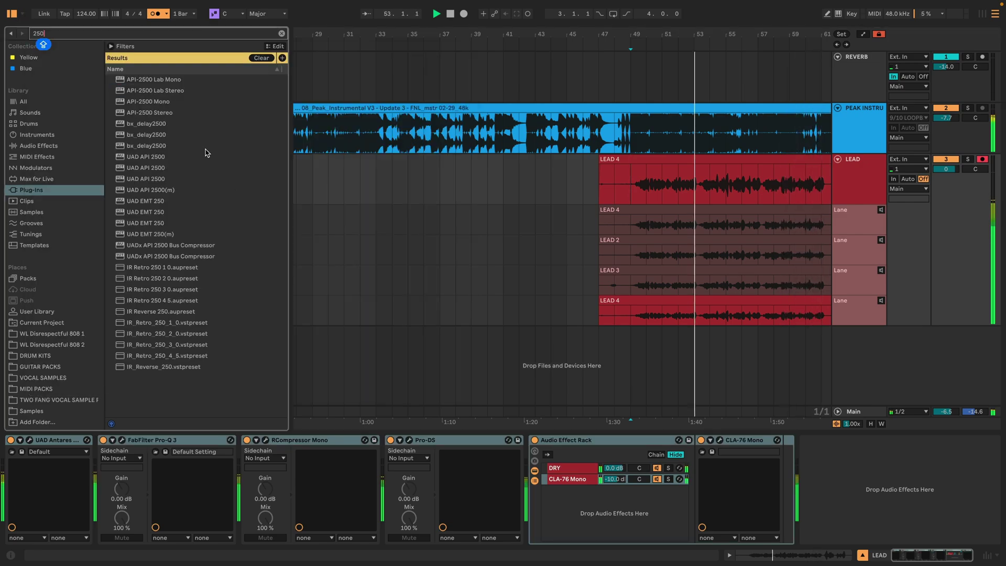
# Add UAD EMT 250 as a new chain in the LEAD rack and lengthen its reverb time.
pyautogui.click(166, 224)
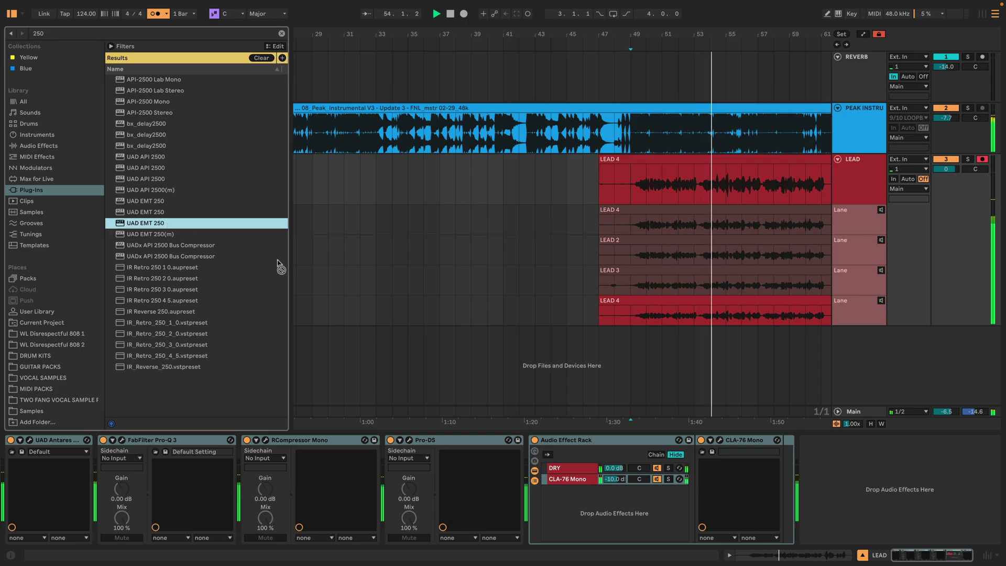
pyautogui.moveTo(279, 264); pyautogui.dragTo(648, 502)
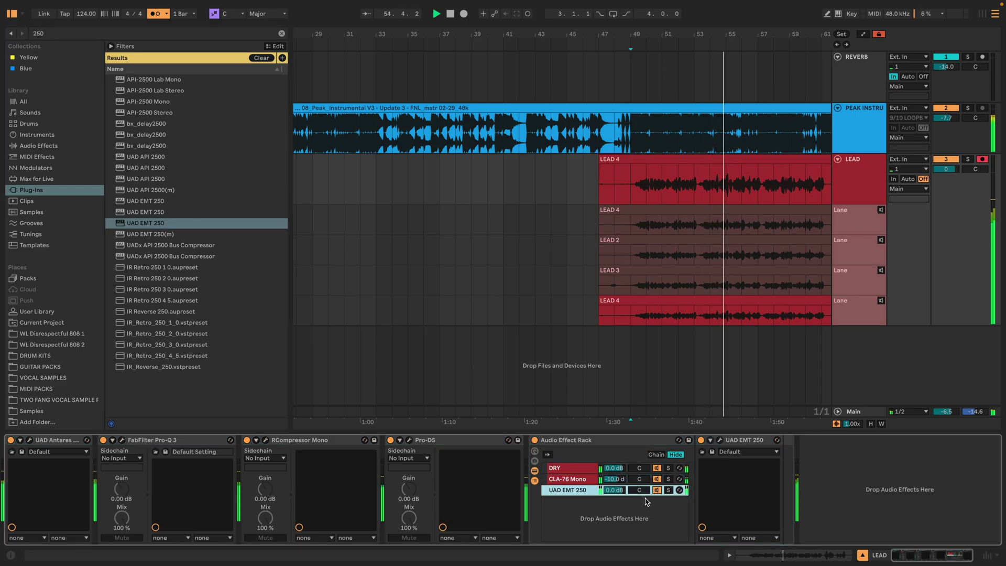
pyautogui.click(719, 440)
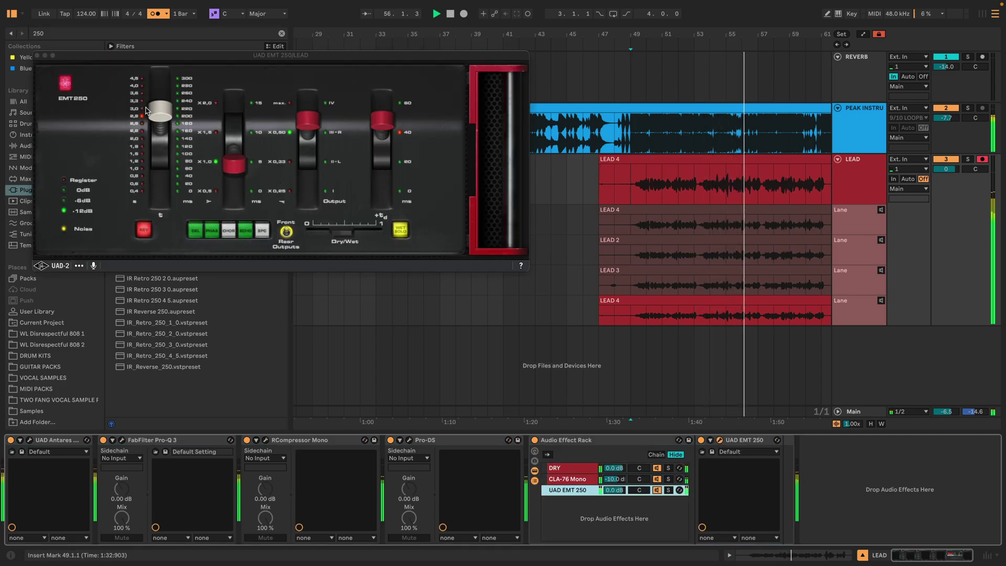
pyautogui.moveTo(147, 110); pyautogui.dragTo(156, 78)
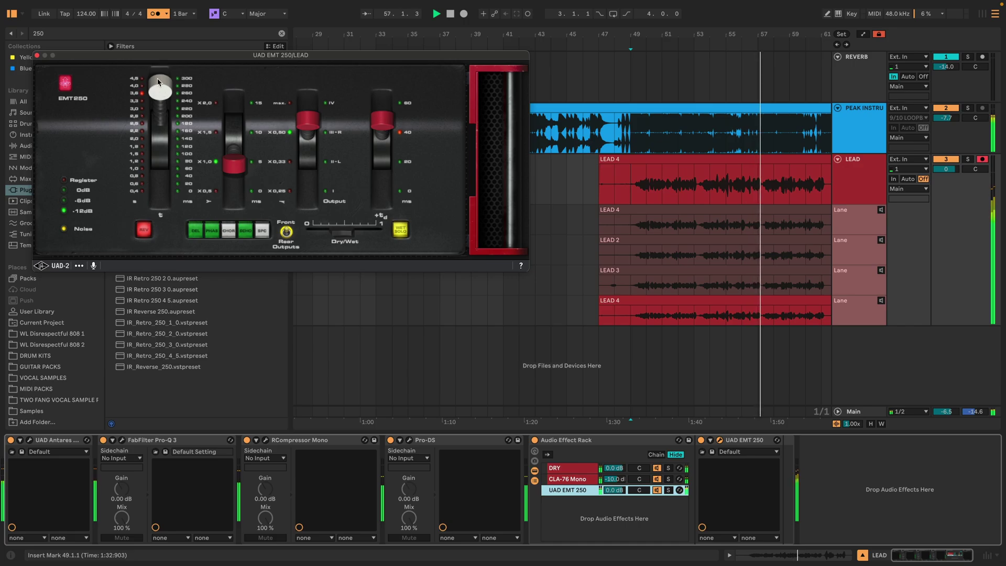
pyautogui.click(37, 55)
# Insert DeEsser Stereo into the EMT 250 reverb chain and turn off the metronome.
pyautogui.click(53, 34)
pyautogui.write('DE')
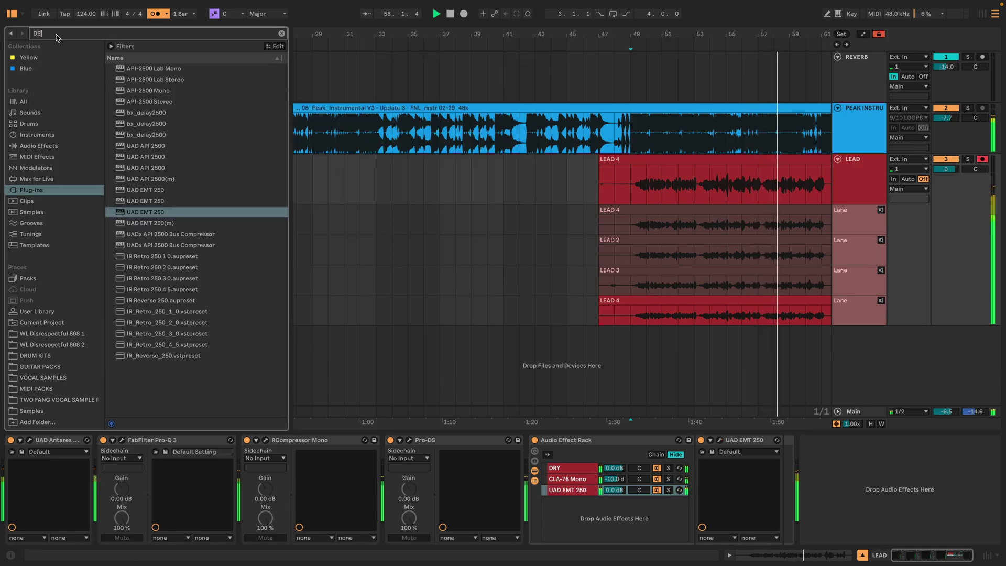
pyautogui.write('ESS')
pyautogui.click(167, 138)
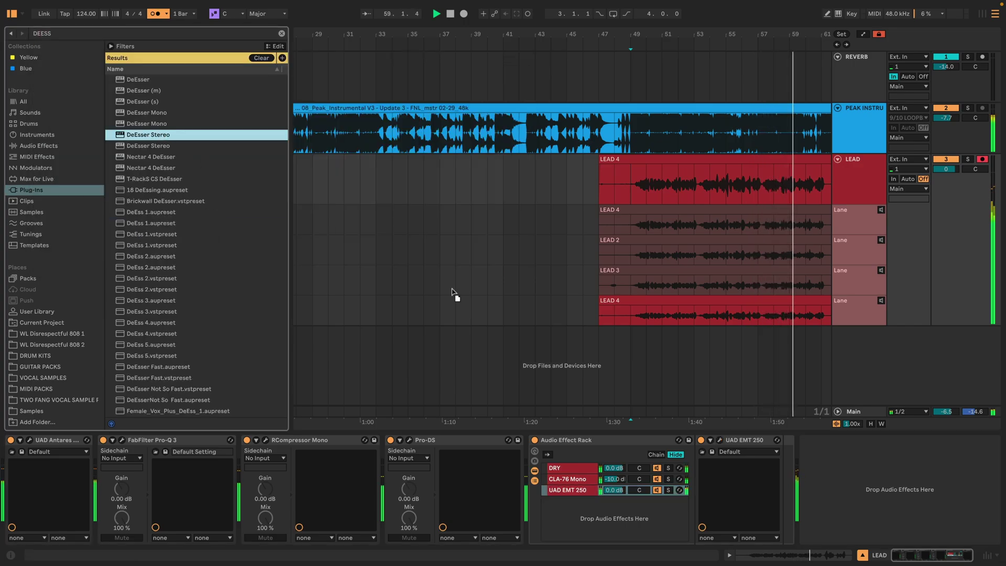
pyautogui.moveTo(453, 293); pyautogui.dragTo(713, 479)
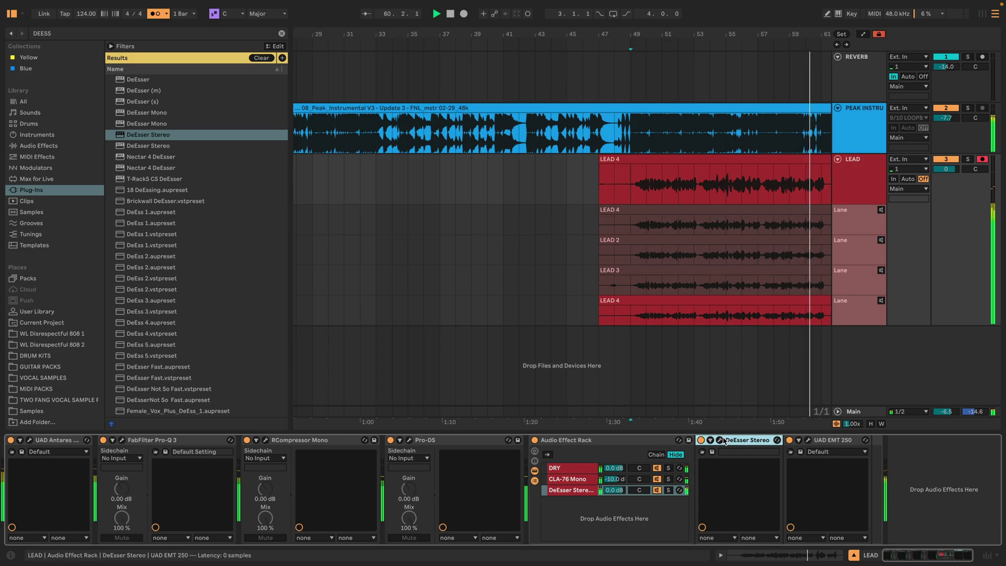
pyautogui.click(720, 440)
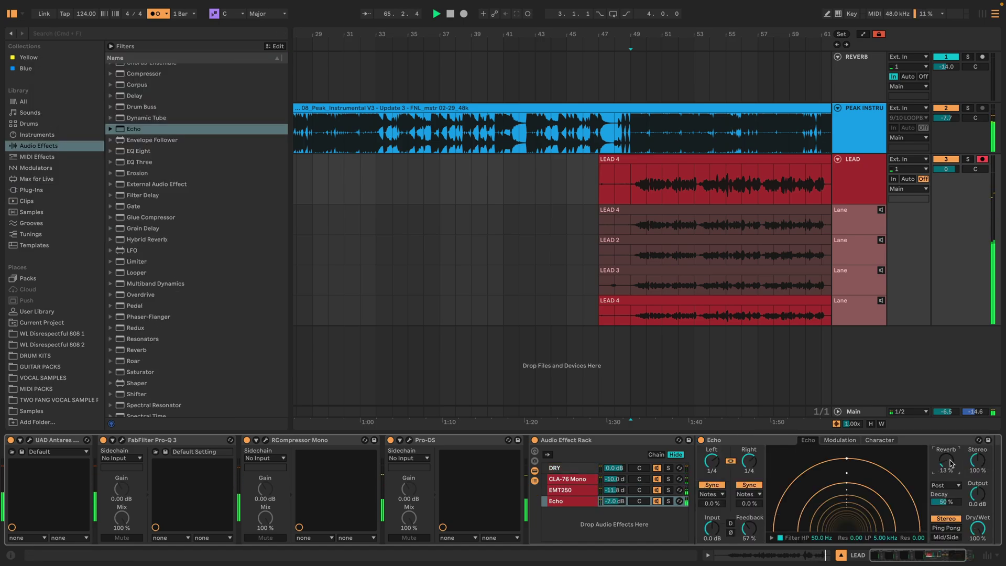
pyautogui.click(157, 14)
# Comp LEAD bars 44–49 from the LEAD 4 and LEAD 2 takes while auditioning.
pyautogui.press('space')
pyautogui.press('-')
pyautogui.moveTo(455, 162); pyautogui.dragTo(409, 293)
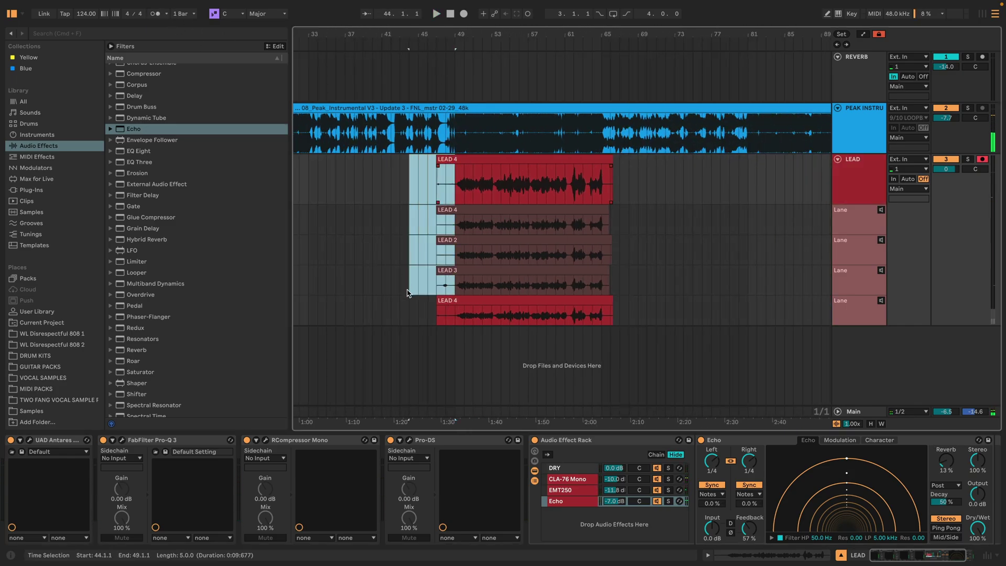
pyautogui.click(469, 225)
pyautogui.press('+')
pyautogui.press('+')
pyautogui.press('+')
pyautogui.press('space')
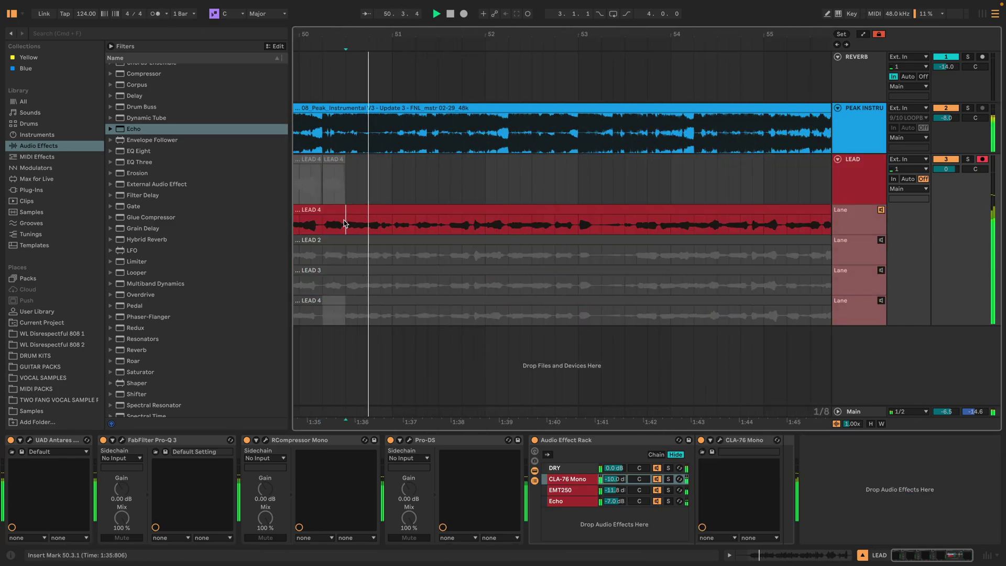
pyautogui.click(537, 292)
pyautogui.click(400, 309)
pyautogui.click(620, 251)
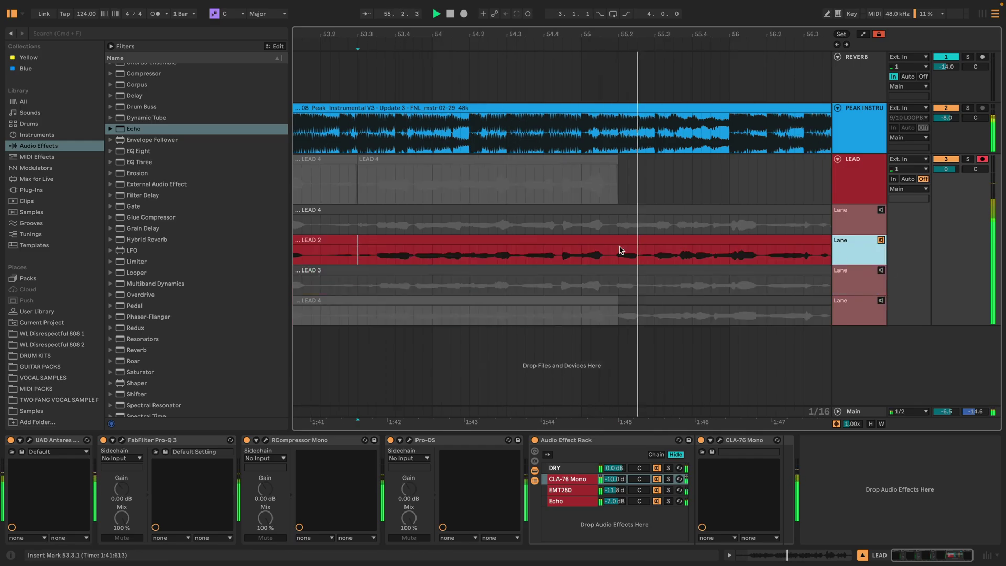
# Comp the later phrases from LEAD 4, LEAD 3 and LEAD 2 takes, then collapse the take lanes.
pyautogui.moveTo(415, 223); pyautogui.dragTo(719, 223)
pyautogui.moveTo(456, 280); pyautogui.dragTo(588, 280)
pyautogui.moveTo(359, 315); pyautogui.dragTo(695, 323)
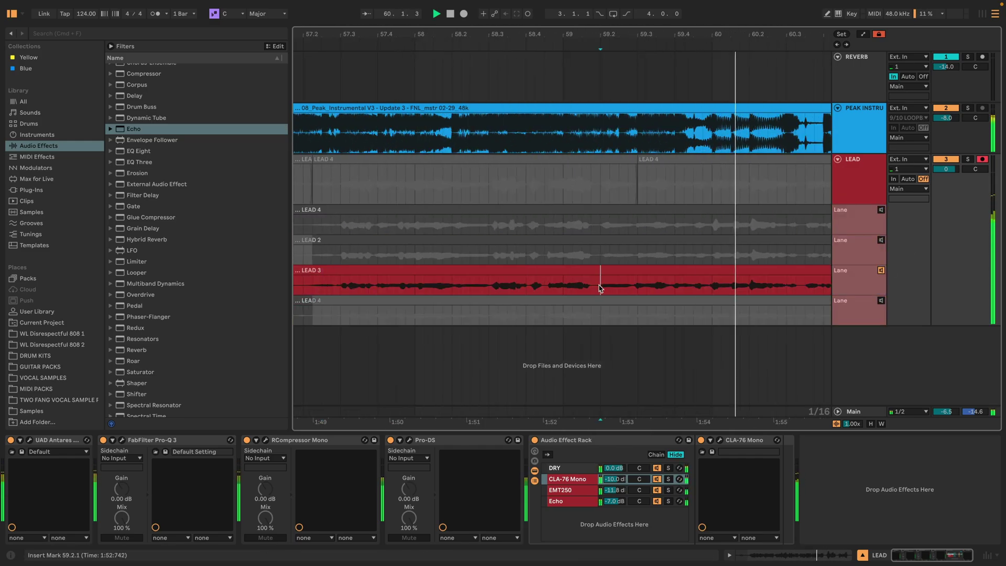
pyautogui.click(600, 287)
pyautogui.press('Up')
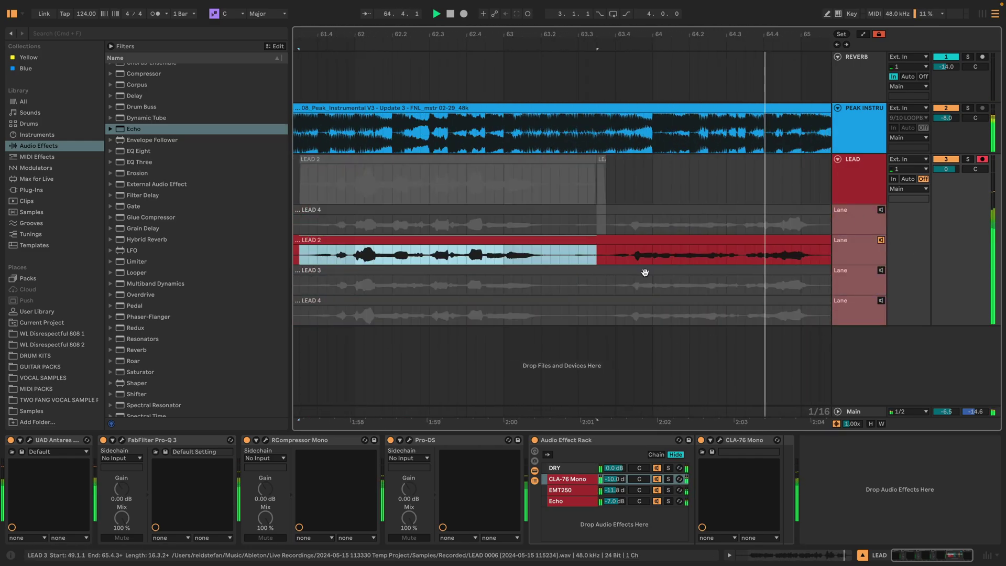
pyautogui.press('-')
pyautogui.press('-')
pyautogui.press('-')
pyautogui.press('super+alt+u')
pyautogui.hotkey('shift', 'Tab')
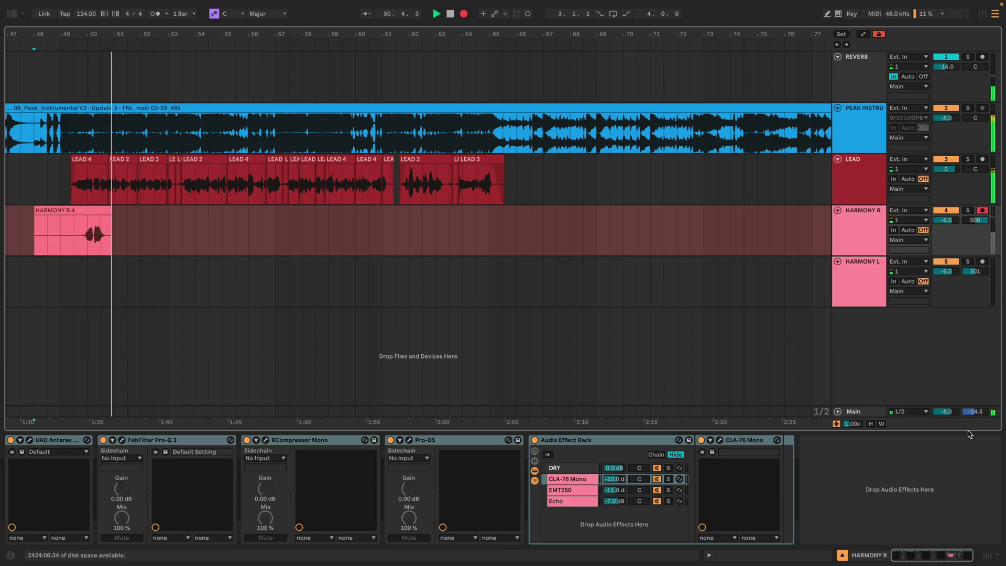
# Raise Main volume to about −6.6 dB, record a HARMONY L take, and play it back from bar 49.
pyautogui.moveTo(946, 411); pyautogui.dragTo(946, 405)
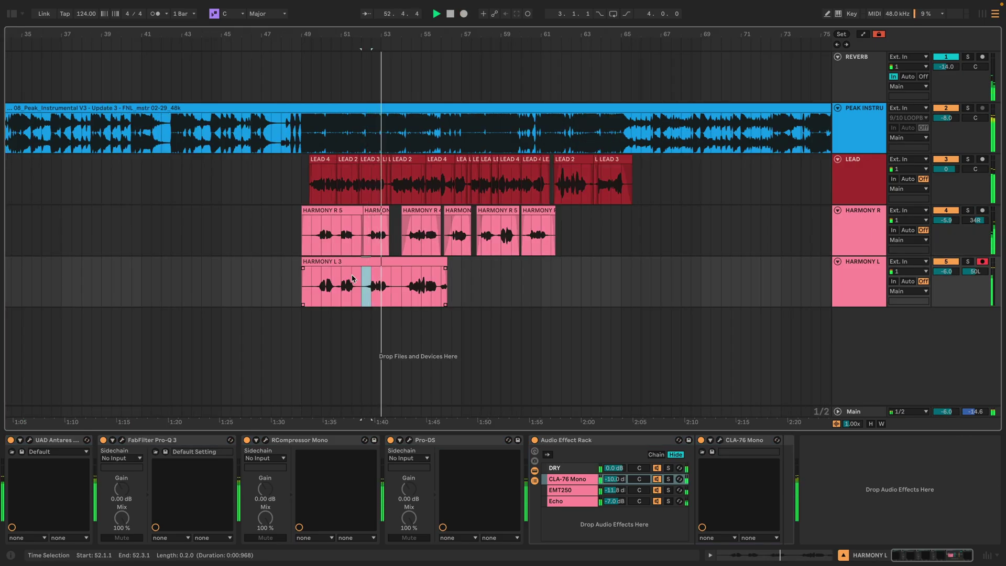
pyautogui.press('F9')
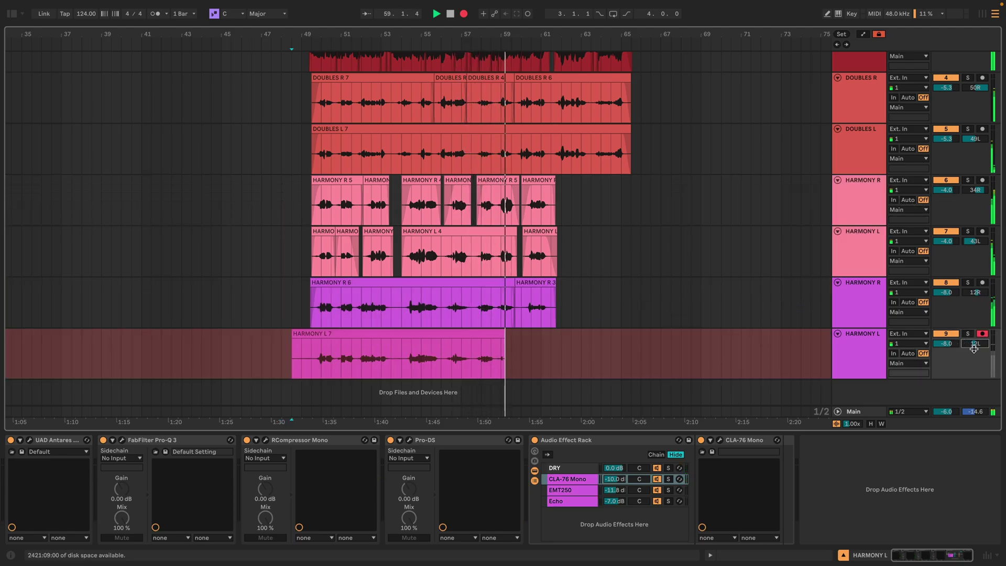
pyautogui.moveTo(491, 349); pyautogui.dragTo(528, 349)
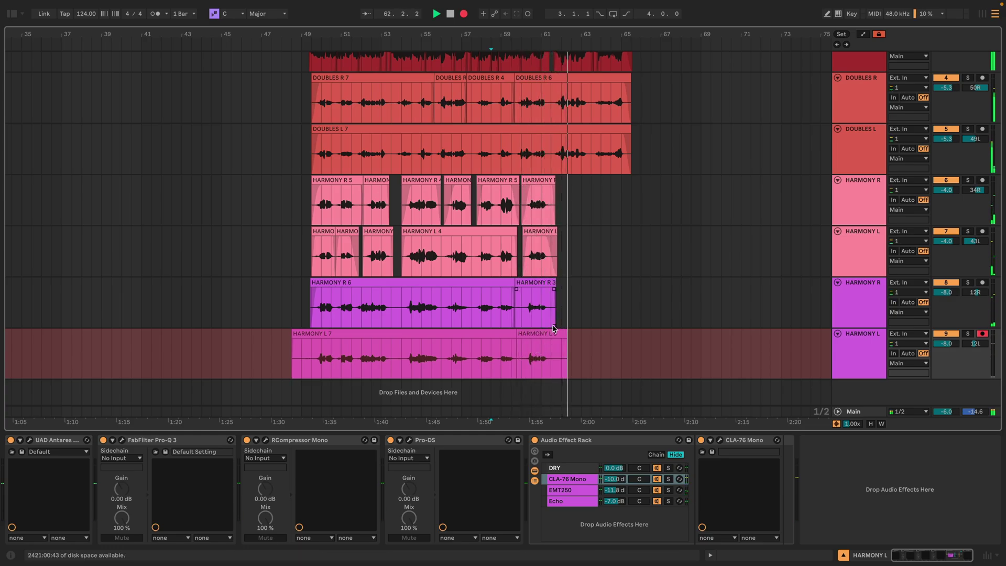
pyautogui.press('space')
pyautogui.click(563, 330)
pyautogui.click(854, 339)
pyautogui.press('space')
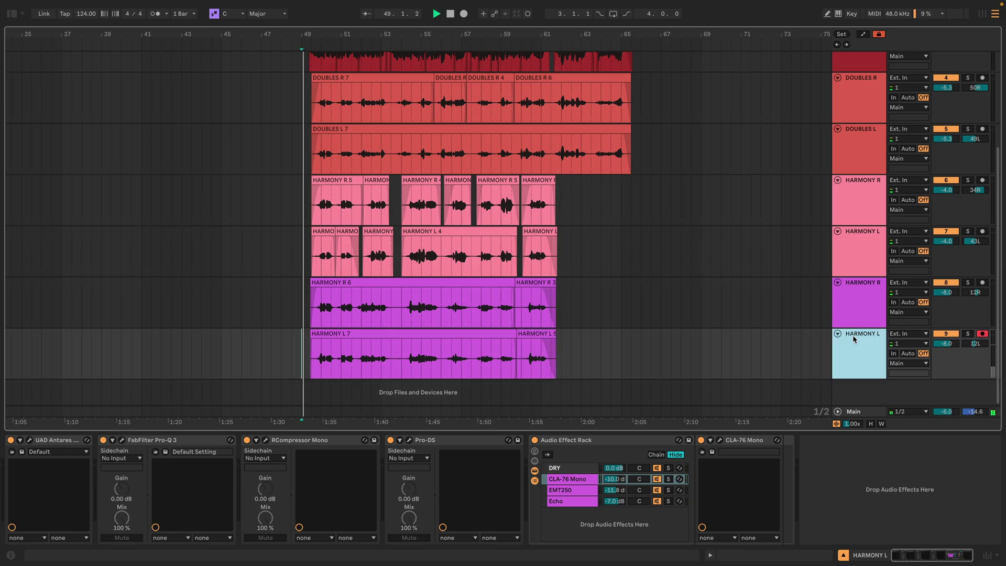
# Shrink the LEAD through HARMONY L track heights so all vocal tracks fit.
pyautogui.scroll(4, 863, 306)
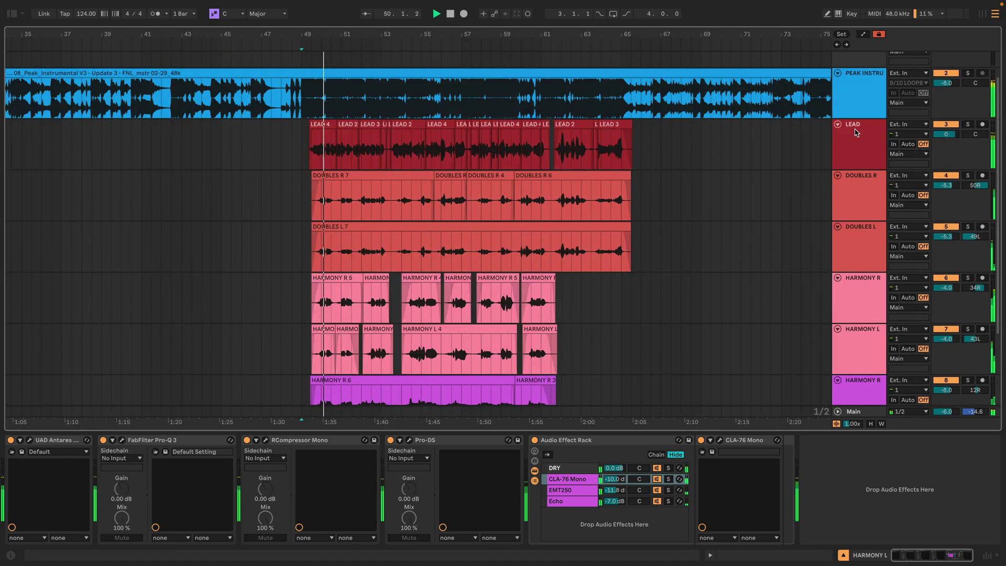
pyautogui.keyDown('shift'); pyautogui.click(856, 166); pyautogui.keyUp('shift')
pyautogui.moveTo(856, 168); pyautogui.dragTo(854, 161)
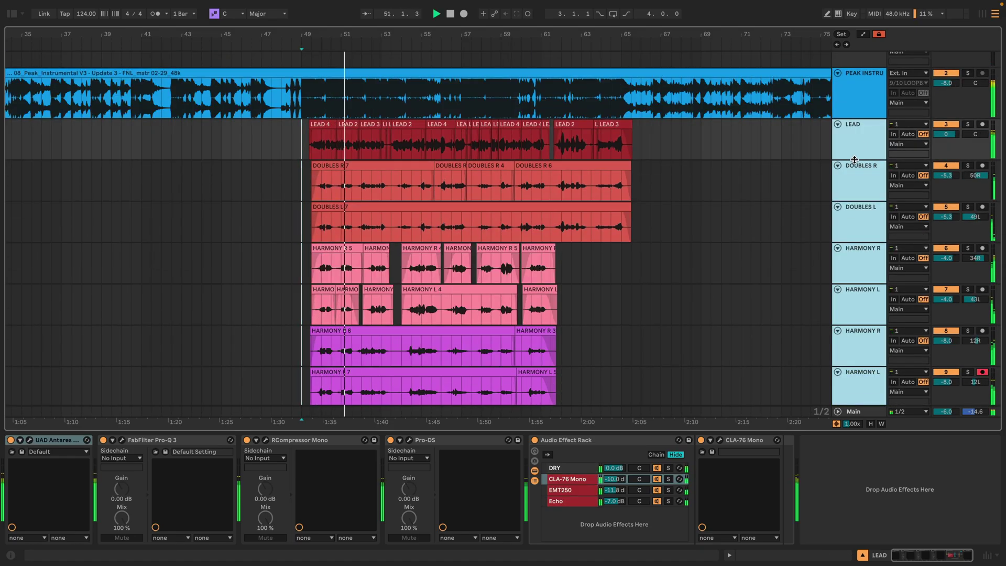
pyautogui.click(761, 252)
pyautogui.scroll(2, 763, 221)
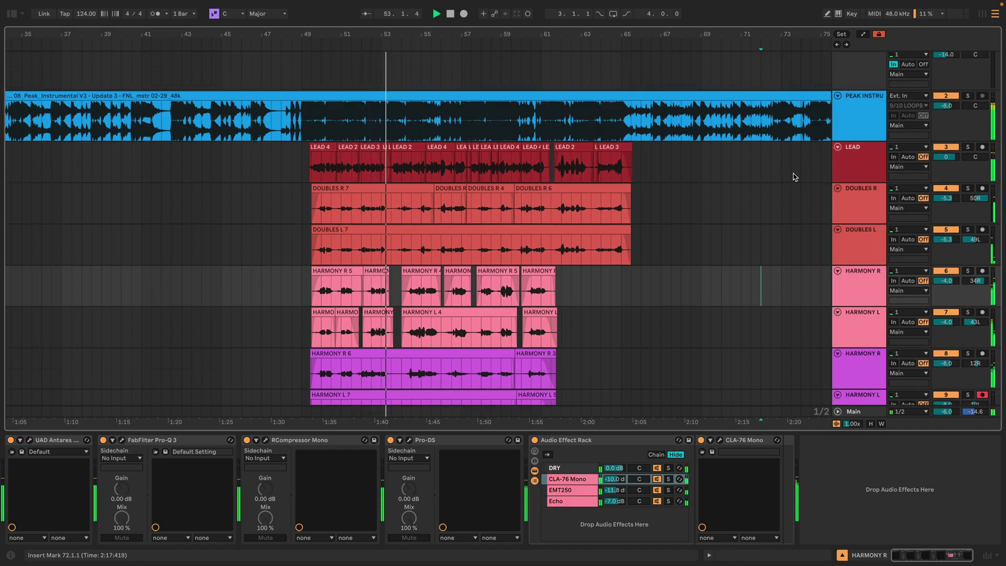
pyautogui.scroll(5, 437, 363)
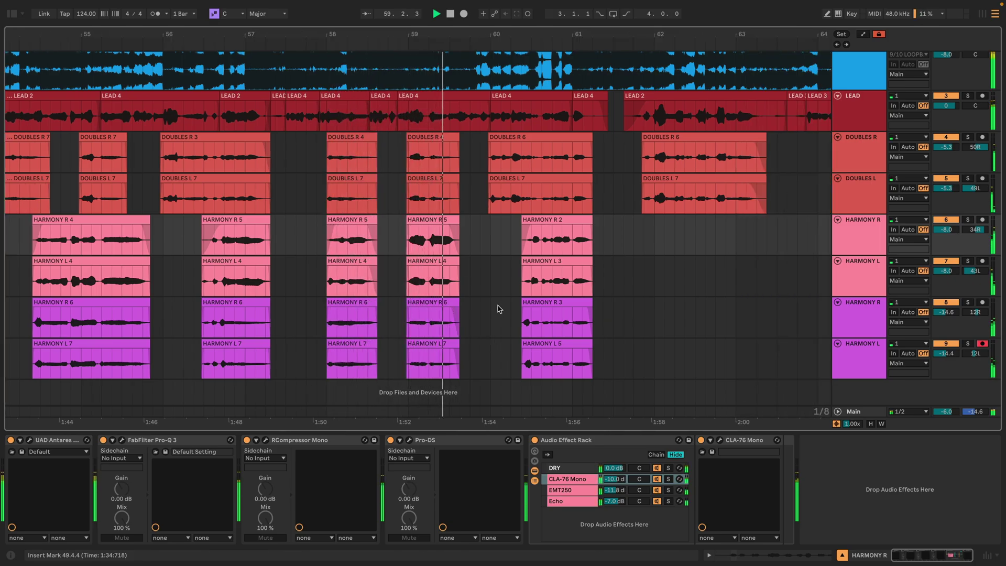
# During playback, select the HARMONY R 3 clip and place an insert mark at 62.3.1.
pyautogui.click(533, 304)
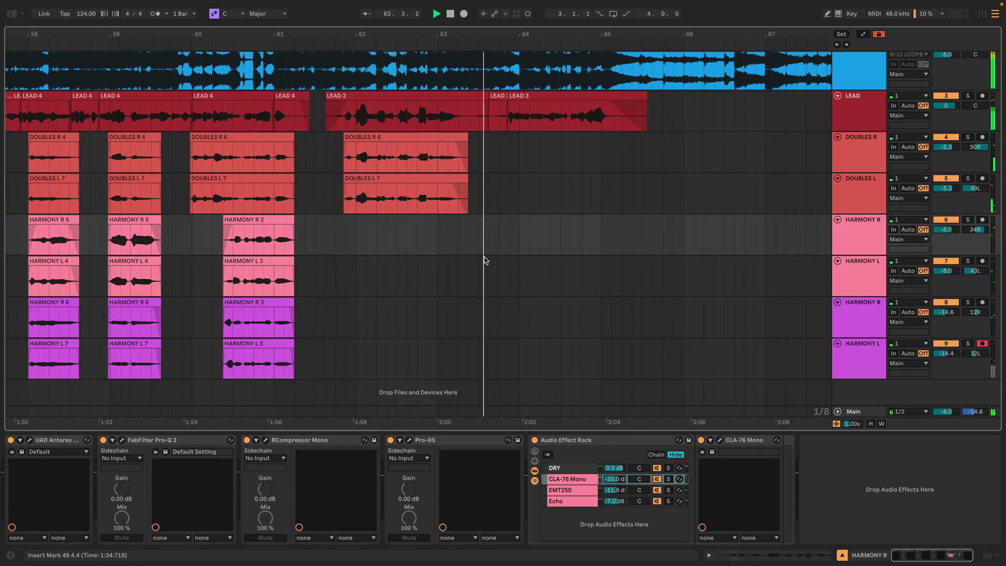
pyautogui.click(398, 317)
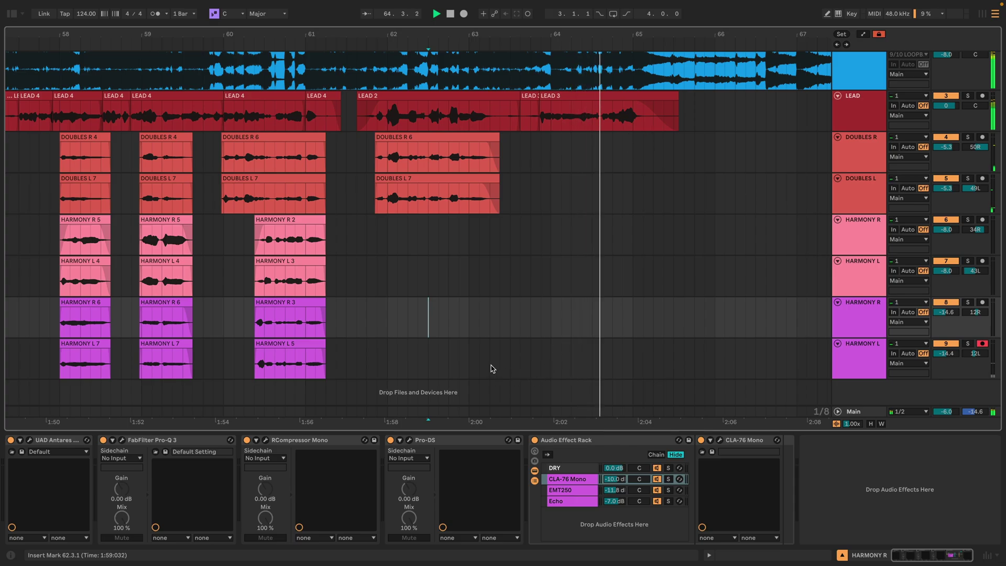
pyautogui.hscroll(-3, 492, 363)
# Zoom out over the vocal section while the ADLIBS 3 take records from bar 49 to 63.
pyautogui.press('-')
pyautogui.press('-')
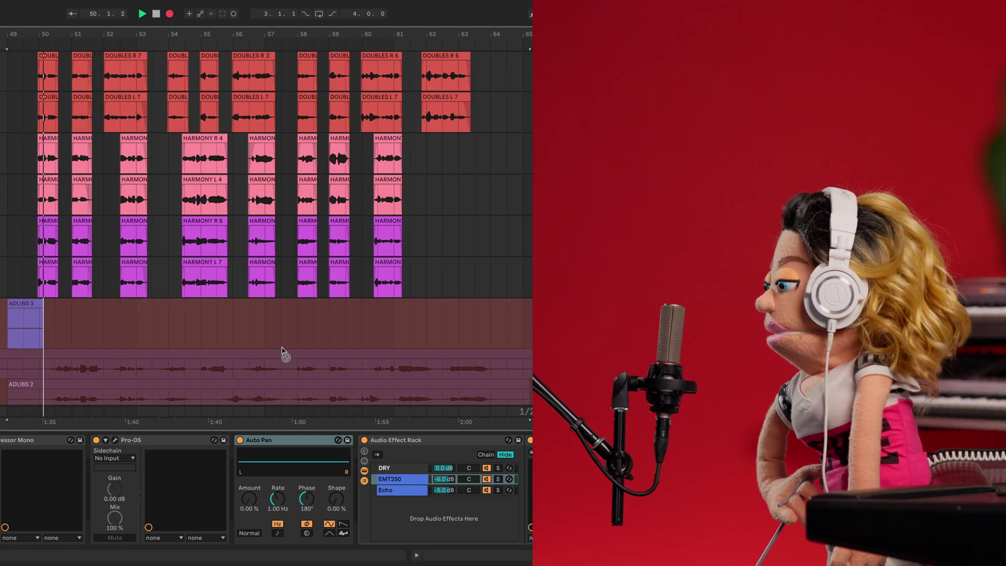
pyautogui.scroll(-2, 283, 348)
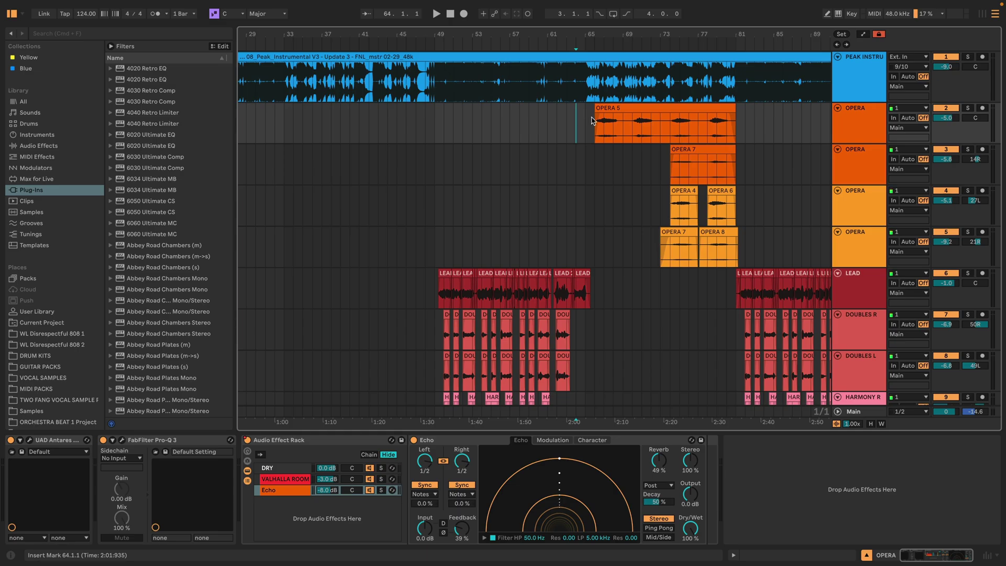
# Search 'polar des', insert VST3 PolarDesigner first on the OPERA track, and open its window.
pyautogui.press('super+f')
pyautogui.write('polar des')
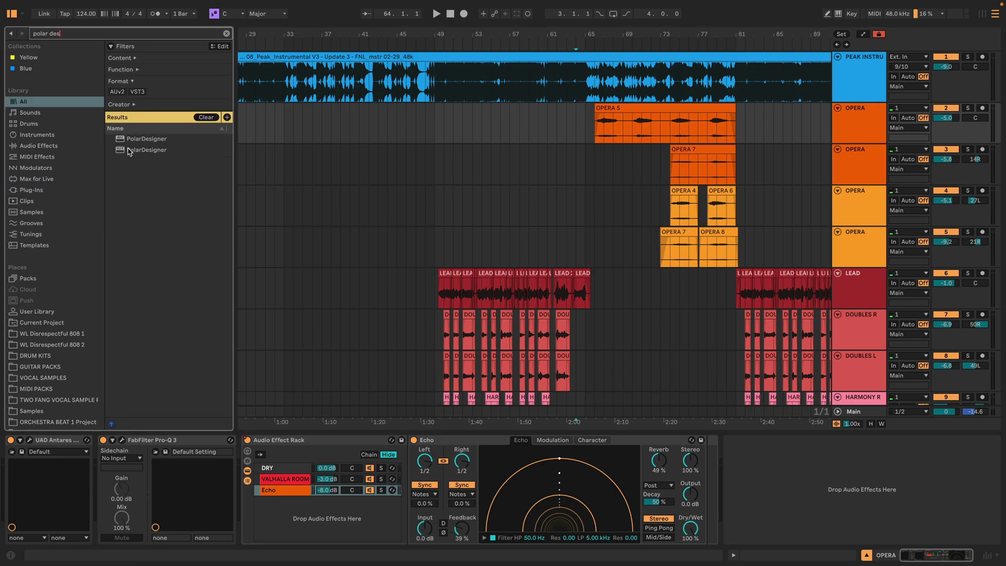
pyautogui.moveTo(129, 151); pyautogui.dragTo(113, 207)
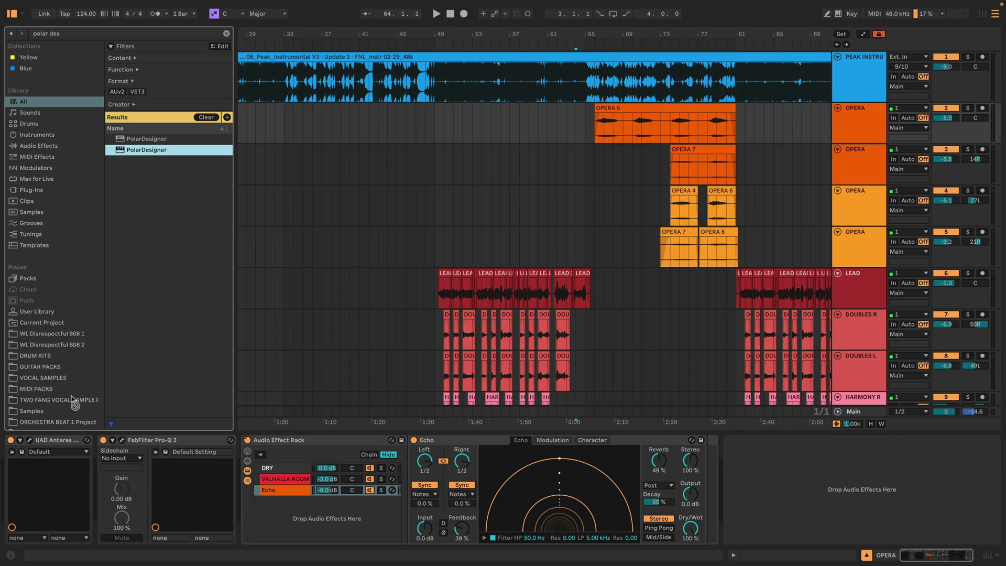
pyautogui.moveTo(74, 403); pyautogui.dragTo(36, 456)
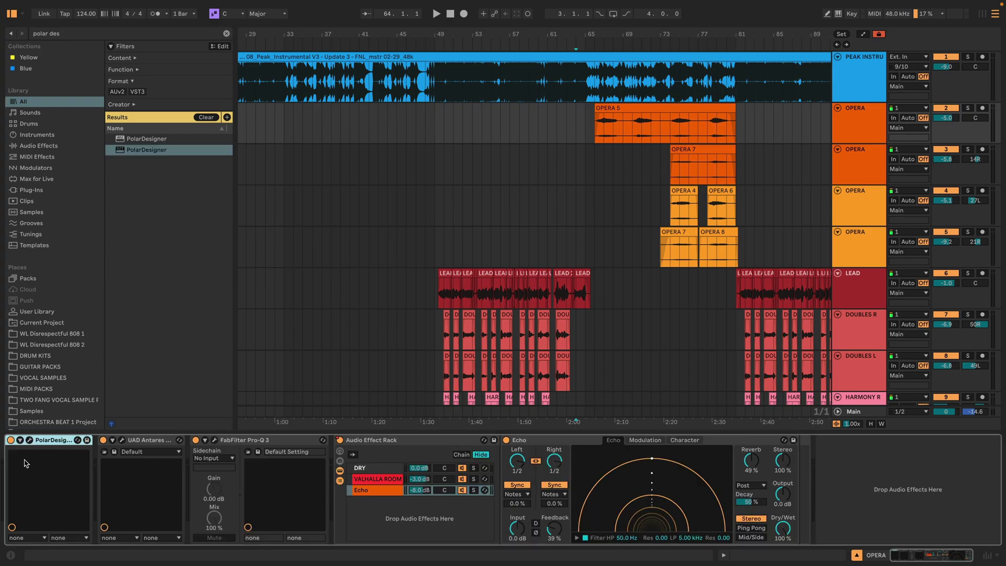
pyautogui.click(29, 441)
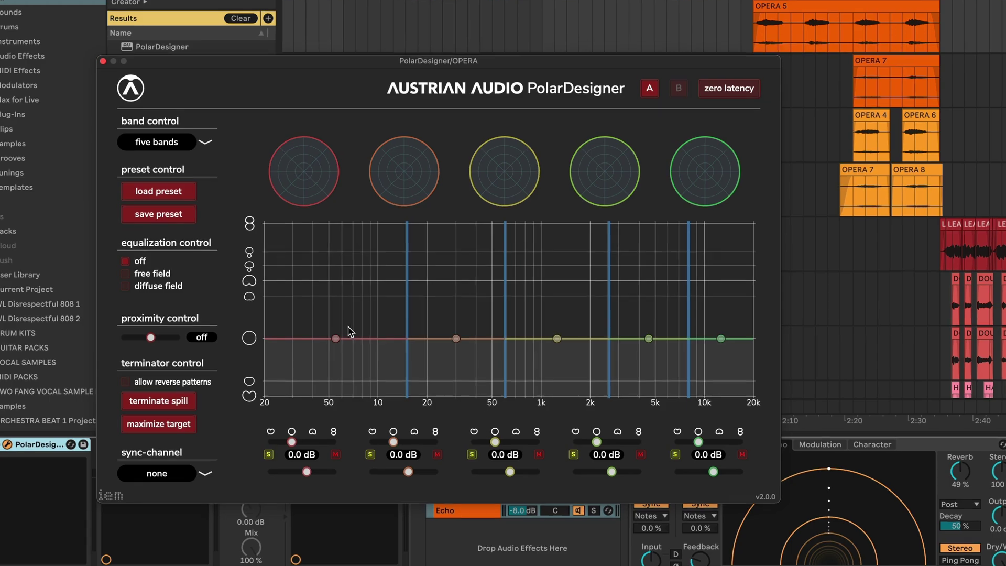
# Set PolarDesigner's band count to five bands.
pyautogui.click(189, 143)
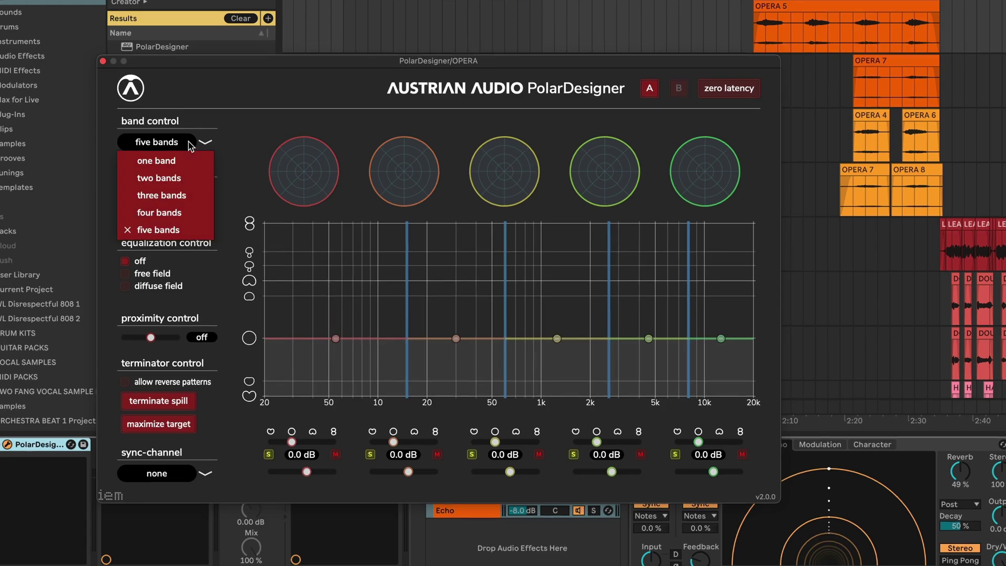
pyautogui.click(180, 179)
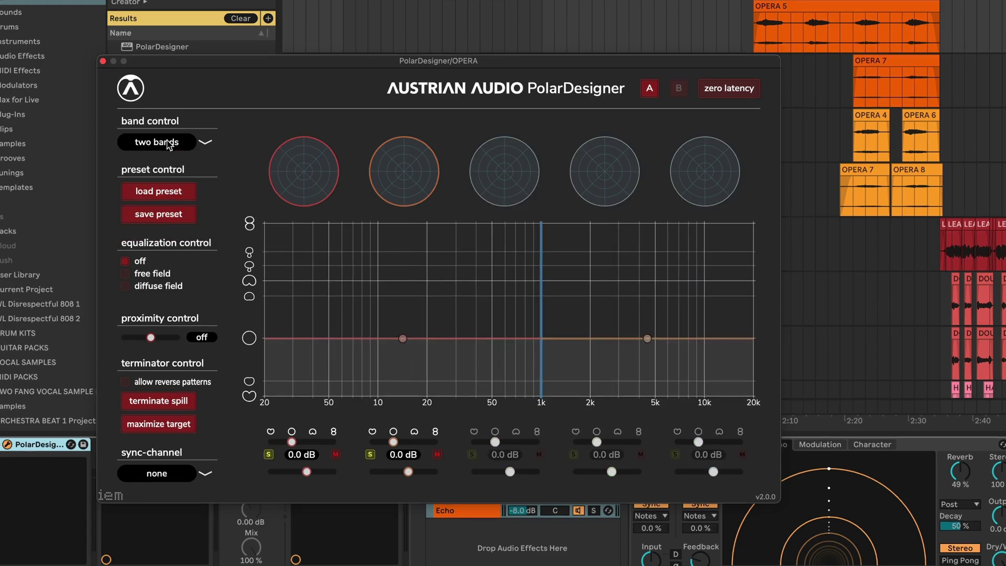
pyautogui.click(165, 147)
pyautogui.click(179, 235)
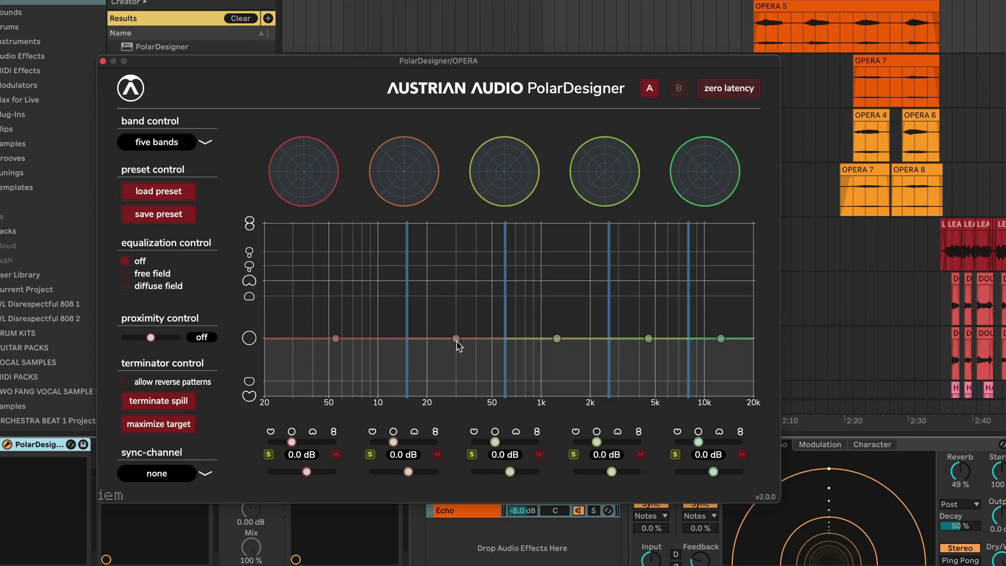
# Make bands 2 and 3 figure-8 and raise bands 1, 4 and 5 toward cardioid.
pyautogui.moveTo(459, 331)
pyautogui.mouseDown()
pyautogui.moveTo(459, 283)
pyautogui.moveTo(453, 410)
pyautogui.moveTo(451, 338)
pyautogui.mouseUp()
pyautogui.moveTo(336, 338); pyautogui.dragTo(336, 288)
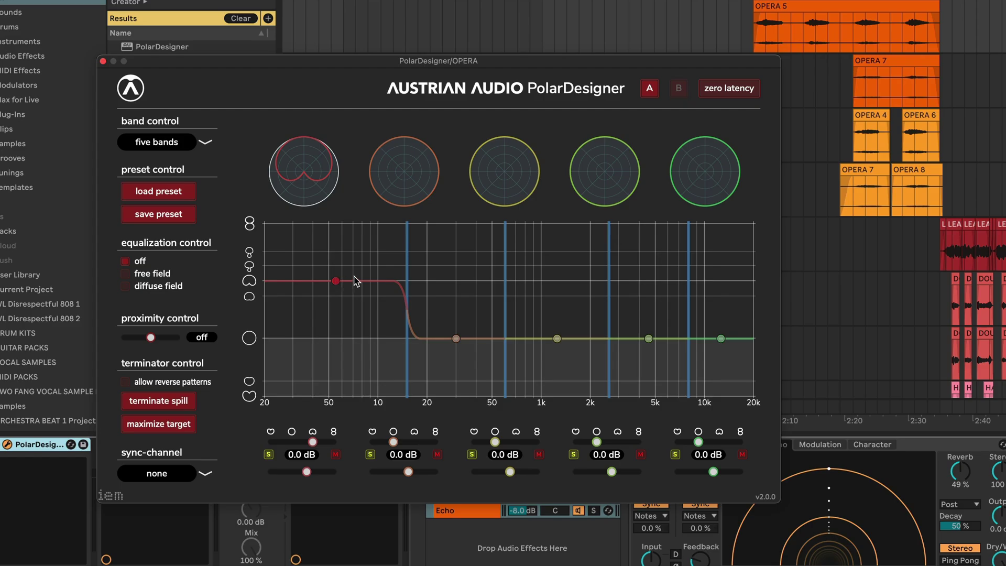
pyautogui.moveTo(722, 338); pyautogui.dragTo(732, 283)
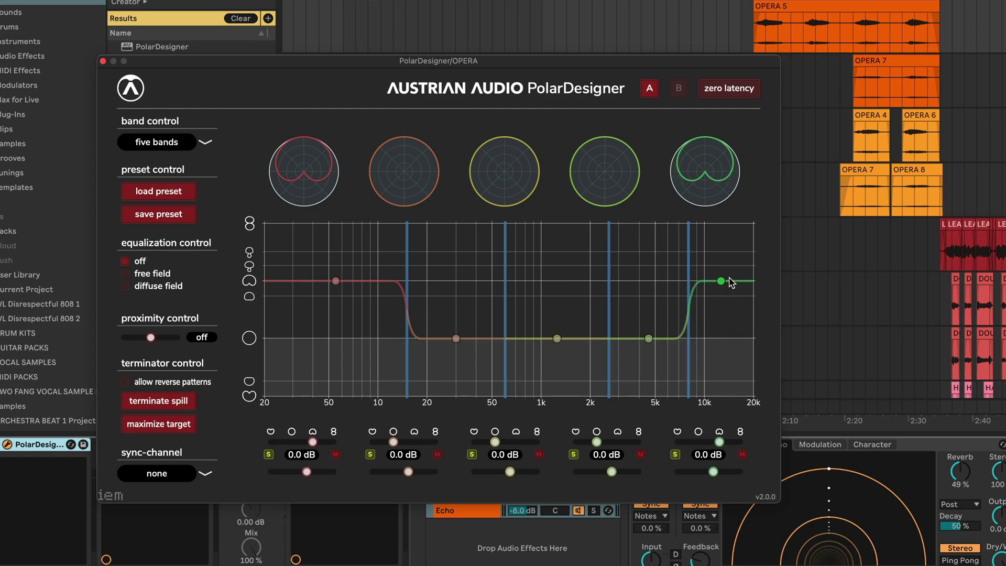
pyautogui.moveTo(651, 339); pyautogui.dragTo(653, 281)
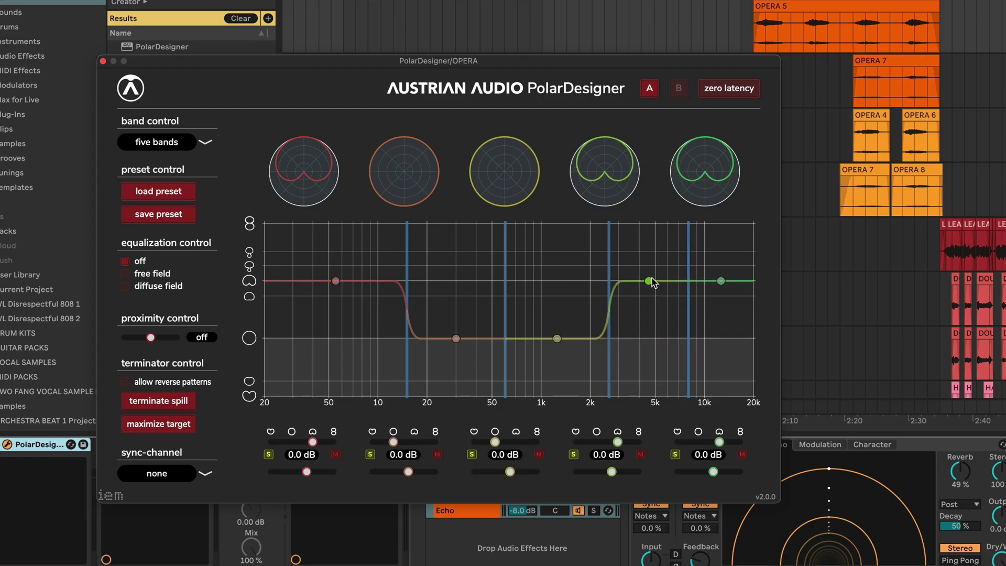
pyautogui.moveTo(557, 339); pyautogui.dragTo(557, 223)
pyautogui.moveTo(456, 338); pyautogui.dragTo(456, 223)
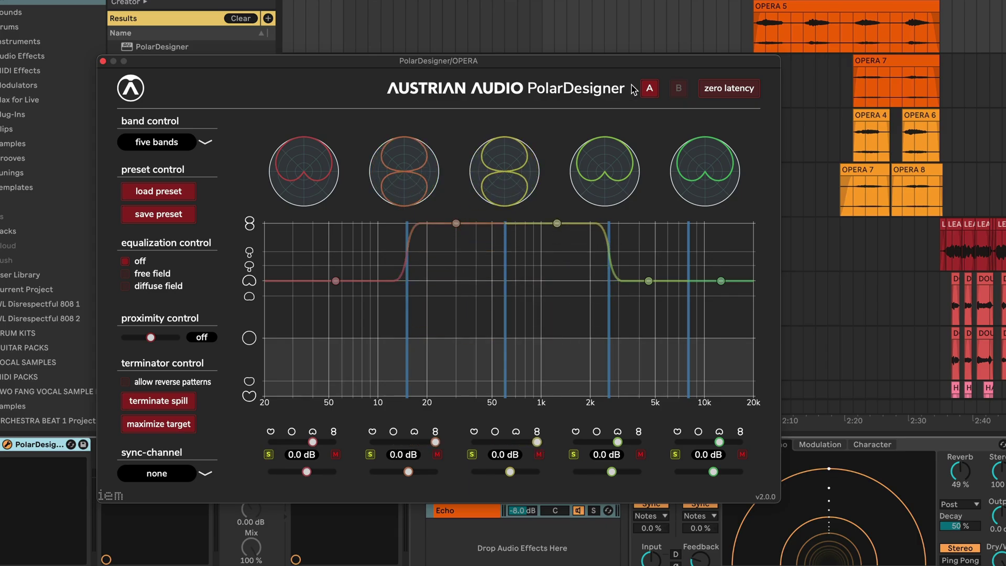
pyautogui.click(757, 29)
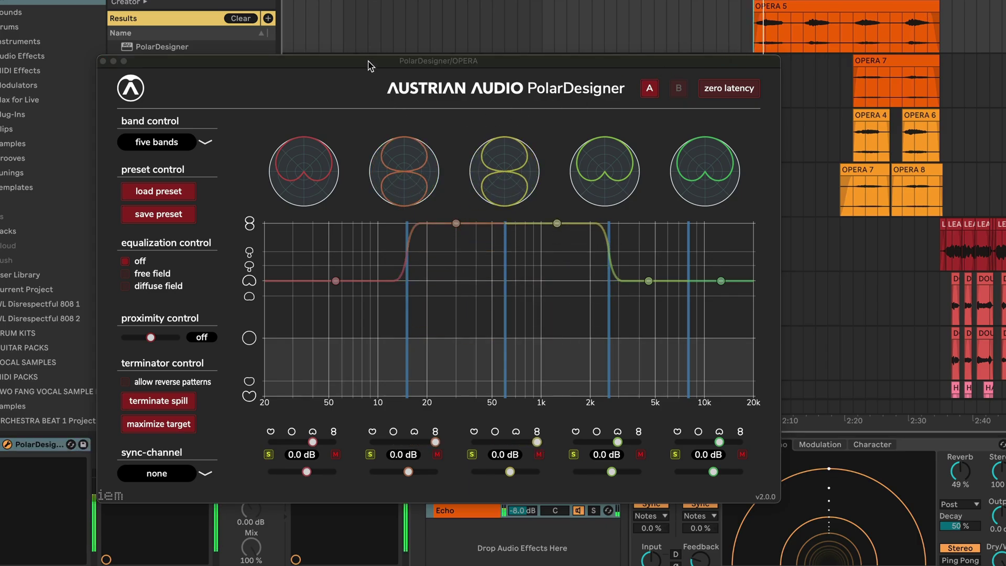
pyautogui.moveTo(370, 65); pyautogui.dragTo(341, 0)
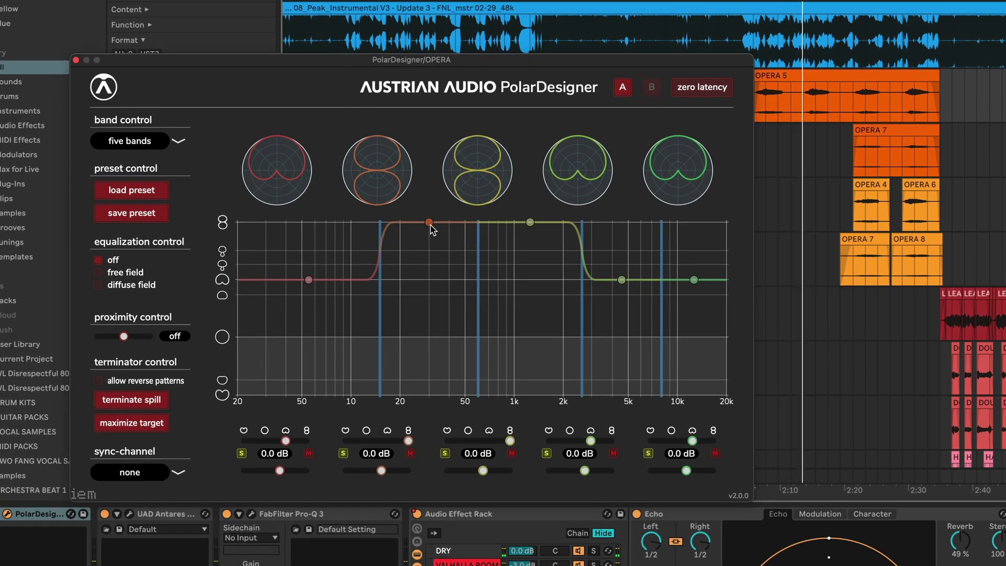
# Keep bands 2 and 3 at figure-8 and drop bands 1, 4 and 5 to the bottom.
pyautogui.moveTo(430, 225); pyautogui.dragTo(429, 355)
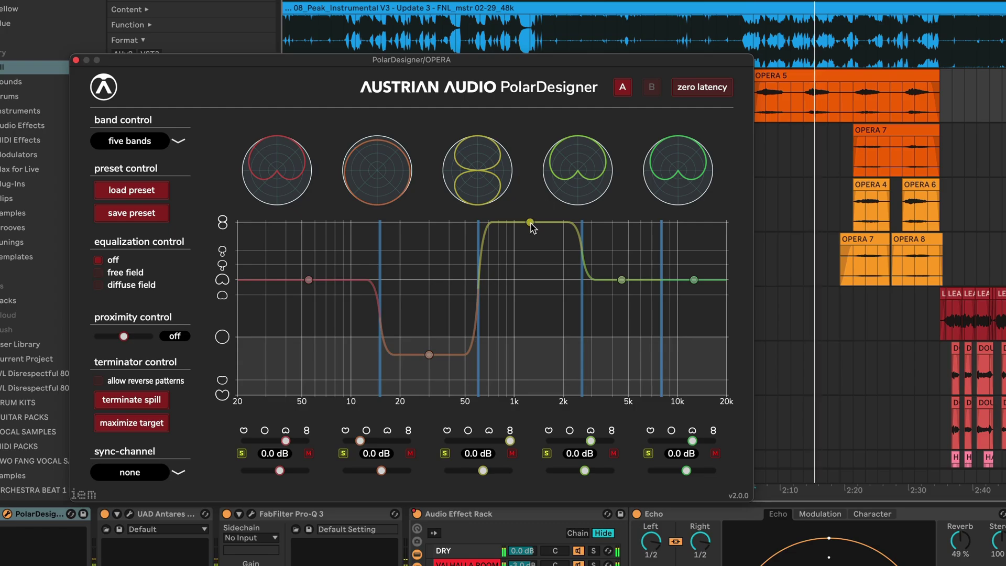
pyautogui.moveTo(530, 226); pyautogui.dragTo(530, 397)
pyautogui.moveTo(428, 355); pyautogui.dragTo(428, 395)
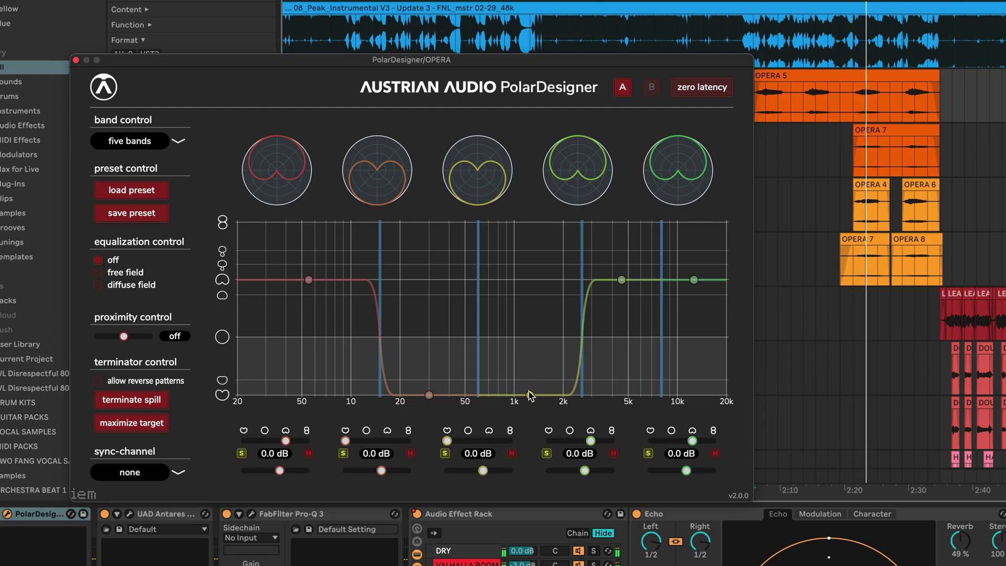
pyautogui.moveTo(530, 396); pyautogui.dragTo(530, 222)
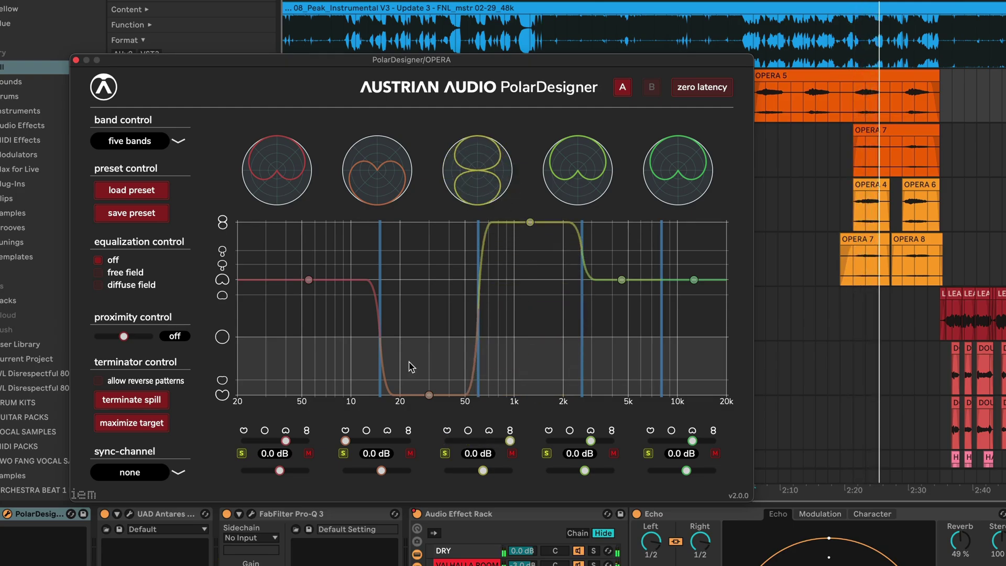
pyautogui.moveTo(429, 395); pyautogui.dragTo(429, 222)
pyautogui.moveTo(309, 280); pyautogui.dragTo(309, 395)
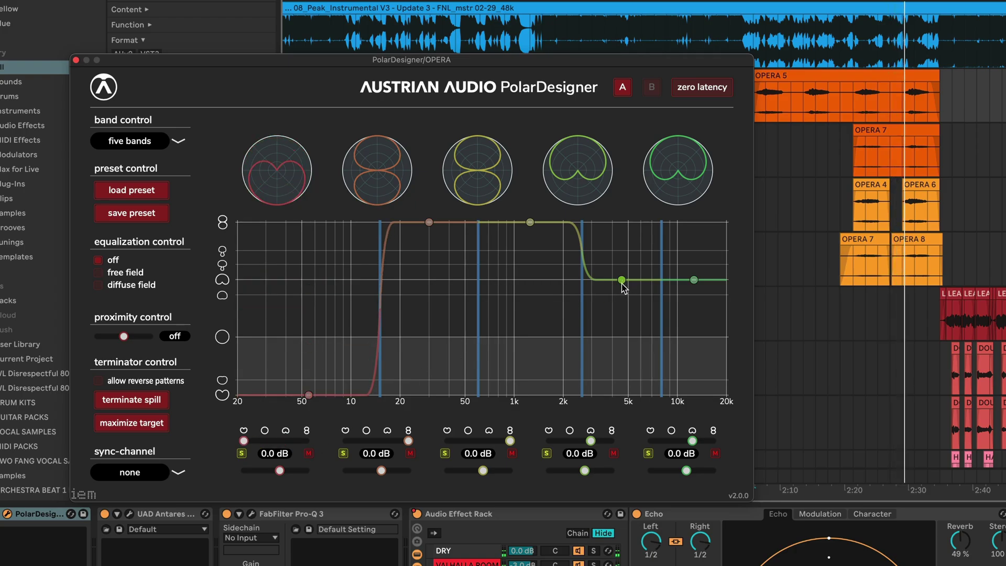
pyautogui.moveTo(623, 282); pyautogui.dragTo(622, 394)
pyautogui.moveTo(694, 281); pyautogui.dragTo(694, 394)
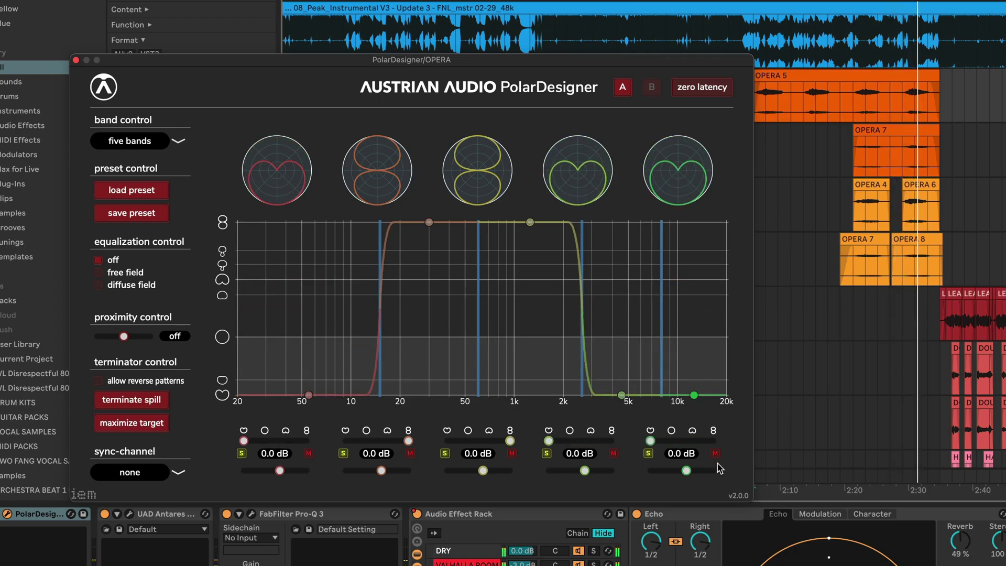
pyautogui.moveTo(661, 64); pyautogui.dragTo(633, 44)
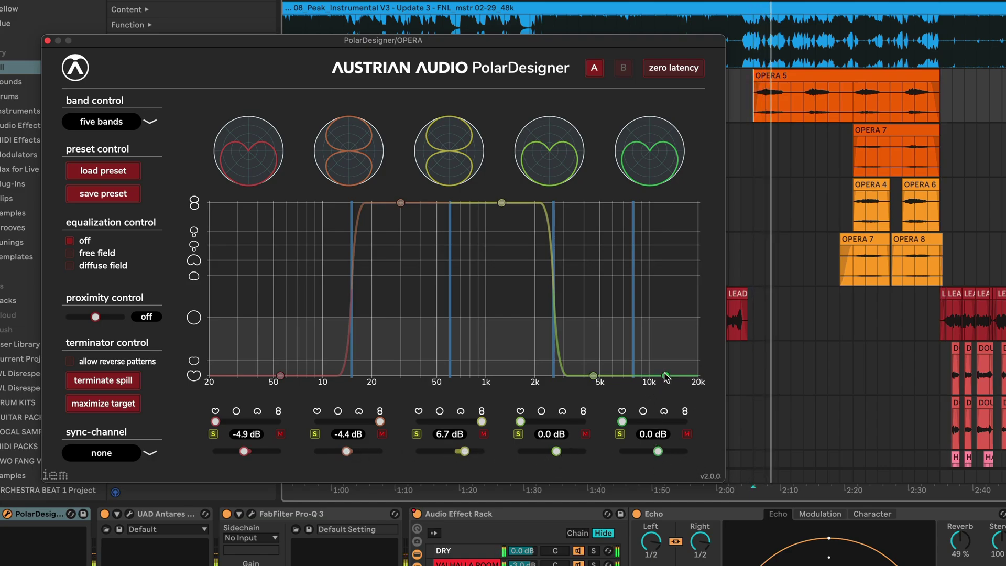
# Set band 4's gain to 13.0 dB and band 5's to 10.5 dB, then reshape band 4's pattern.
pyautogui.moveTo(666, 376)
pyautogui.mouseDown()
pyautogui.moveTo(667, 341)
pyautogui.moveTo(667, 376)
pyautogui.mouseUp()
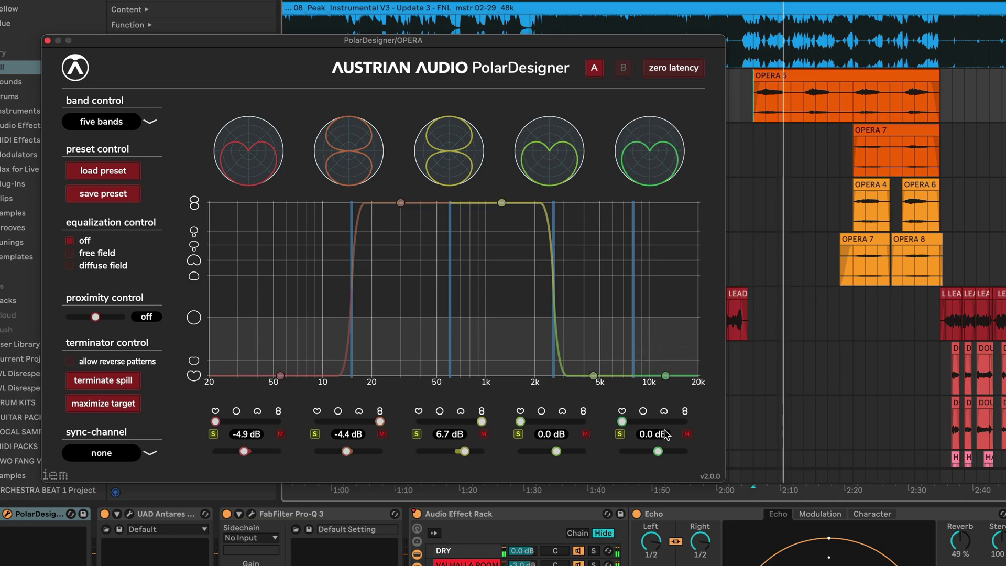
pyautogui.moveTo(658, 451); pyautogui.dragTo(687, 453)
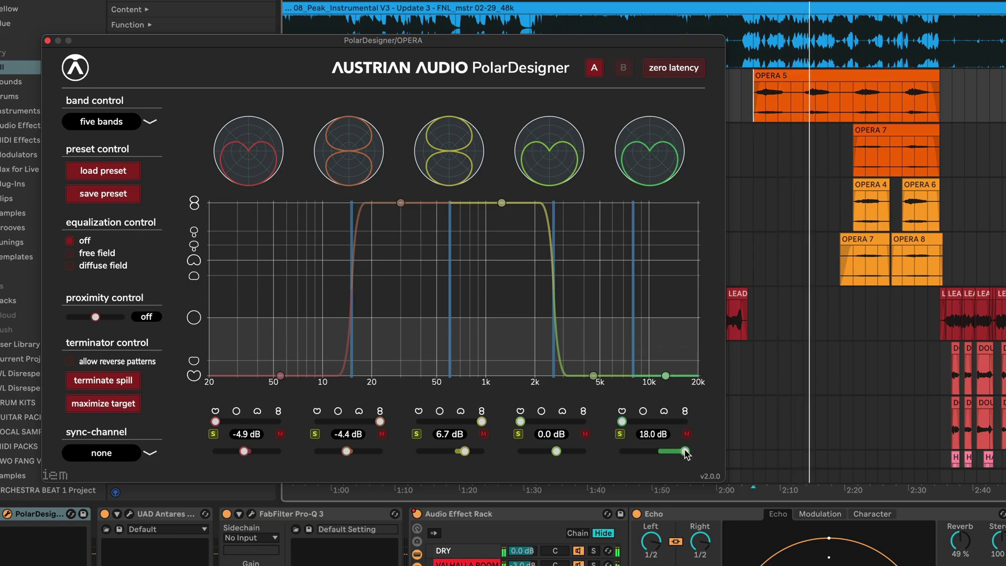
pyautogui.moveTo(559, 451); pyautogui.dragTo(576, 454)
pyautogui.moveTo(684, 454); pyautogui.dragTo(674, 454)
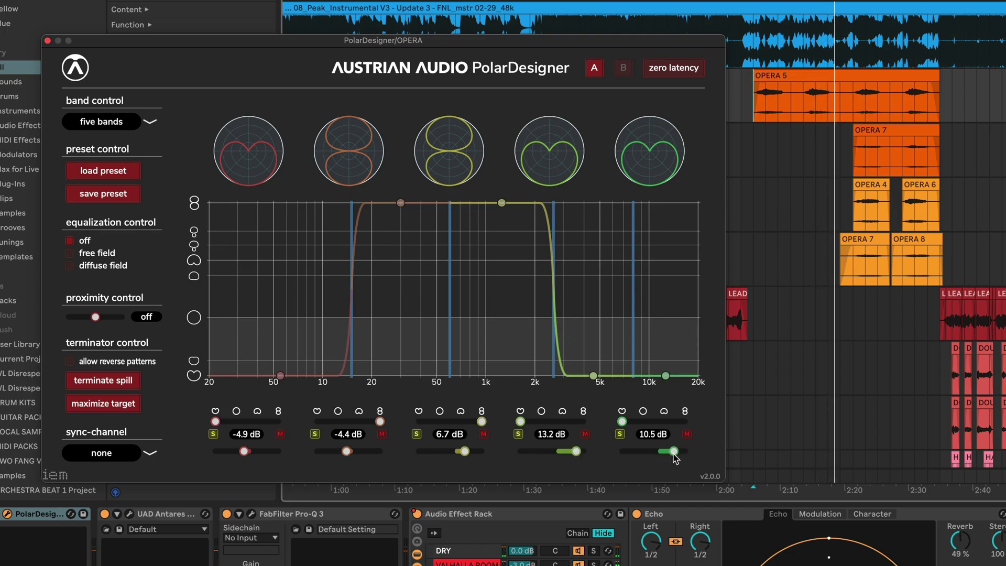
pyautogui.moveTo(577, 452); pyautogui.dragTo(575, 452)
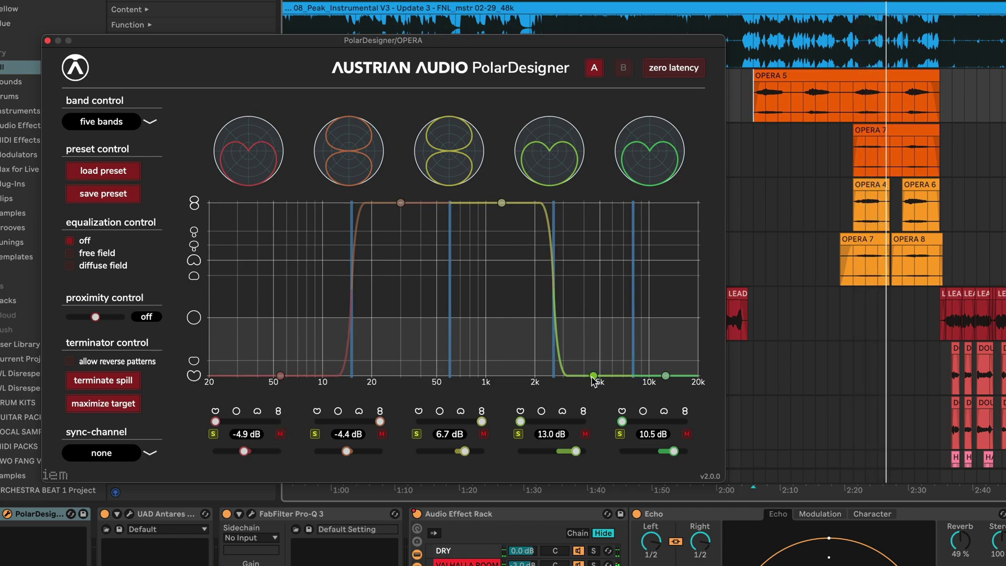
pyautogui.moveTo(593, 377)
pyautogui.mouseDown()
pyautogui.moveTo(607, 247)
pyautogui.moveTo(597, 350)
pyautogui.moveTo(606, 386)
pyautogui.mouseUp()
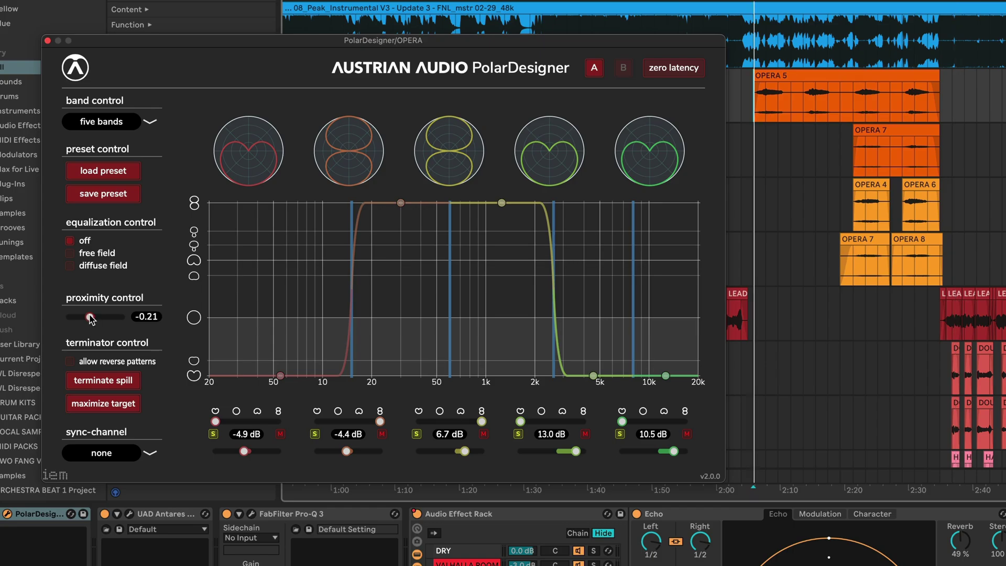
# Audition all-omni bands while sweeping proximity from -0.98 to 1.00, leaving it at -0.28.
pyautogui.moveTo(90, 318)
pyautogui.mouseDown()
pyautogui.moveTo(65, 314)
pyautogui.moveTo(76, 317)
pyautogui.mouseUp()
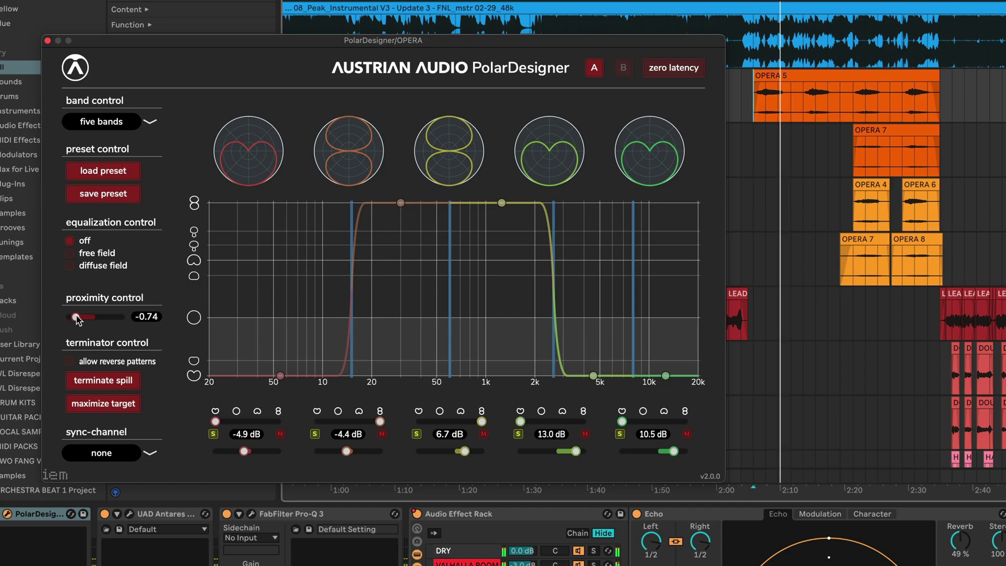
pyautogui.click(195, 317)
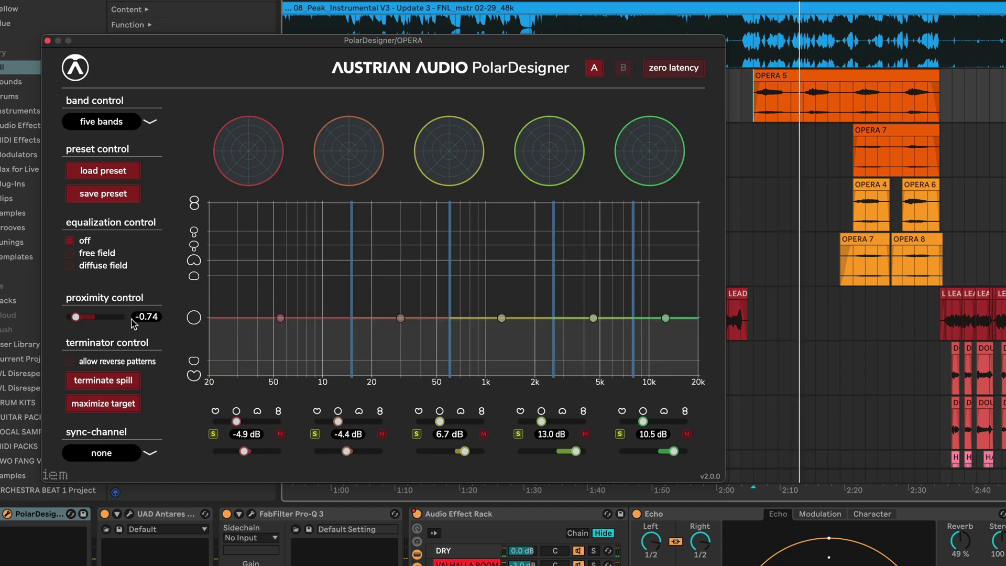
pyautogui.moveTo(85, 322); pyautogui.dragTo(115, 320)
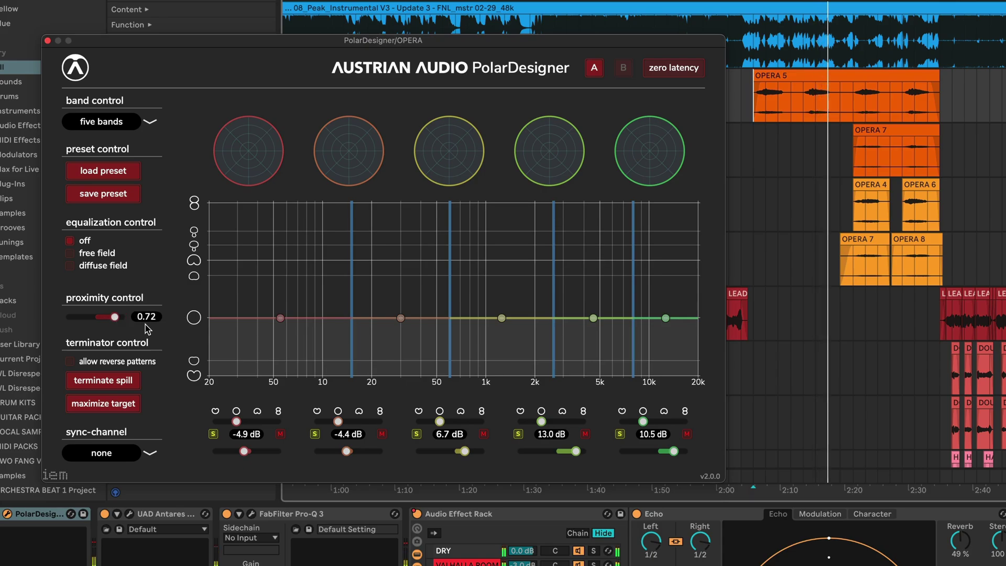
pyautogui.click(115, 321)
pyautogui.click(116, 320)
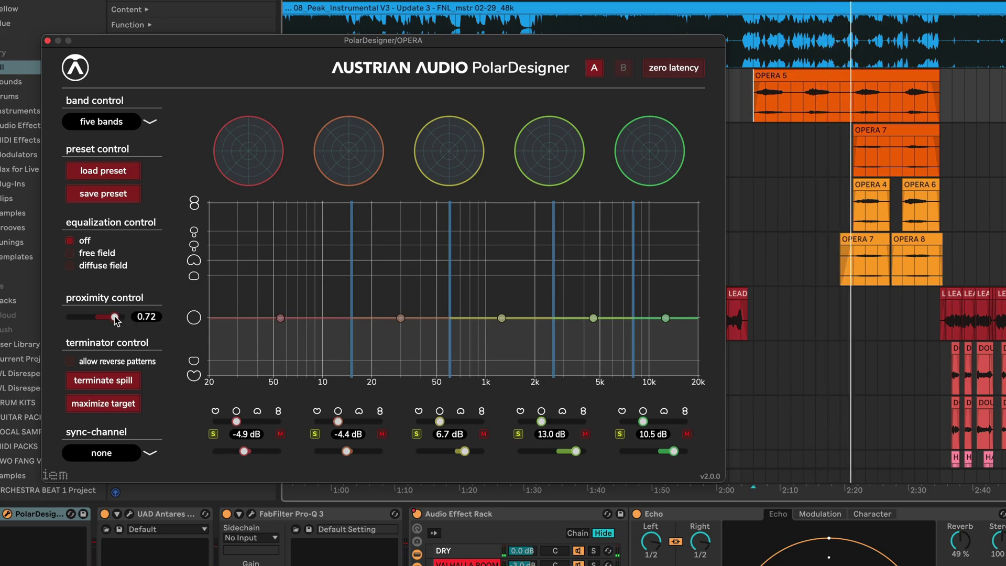
pyautogui.moveTo(115, 321); pyautogui.dragTo(66, 321)
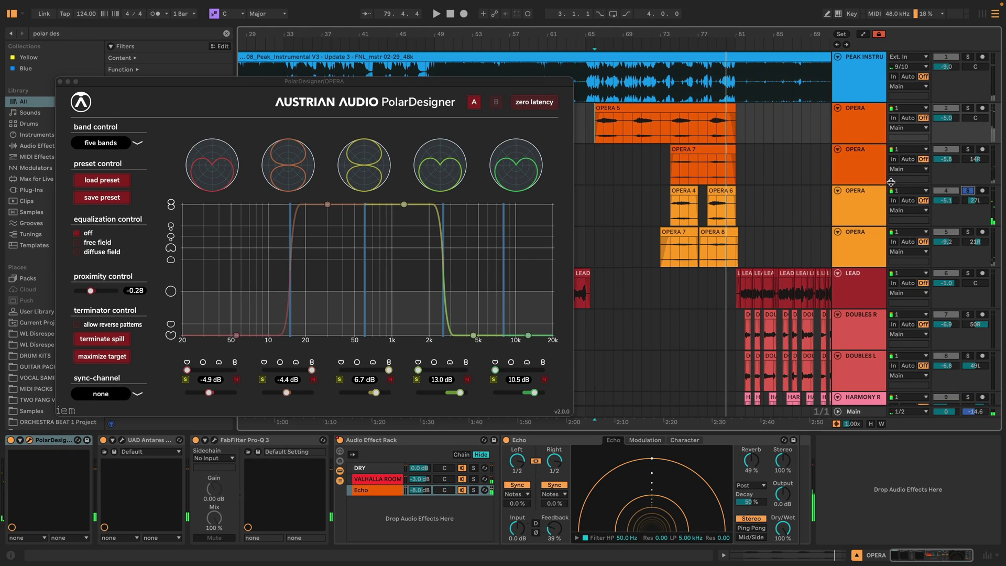
# Load StereoCreator onto the OPERA 4 track via a 'stereocreat' search and open its window.
pyautogui.click(667, 214)
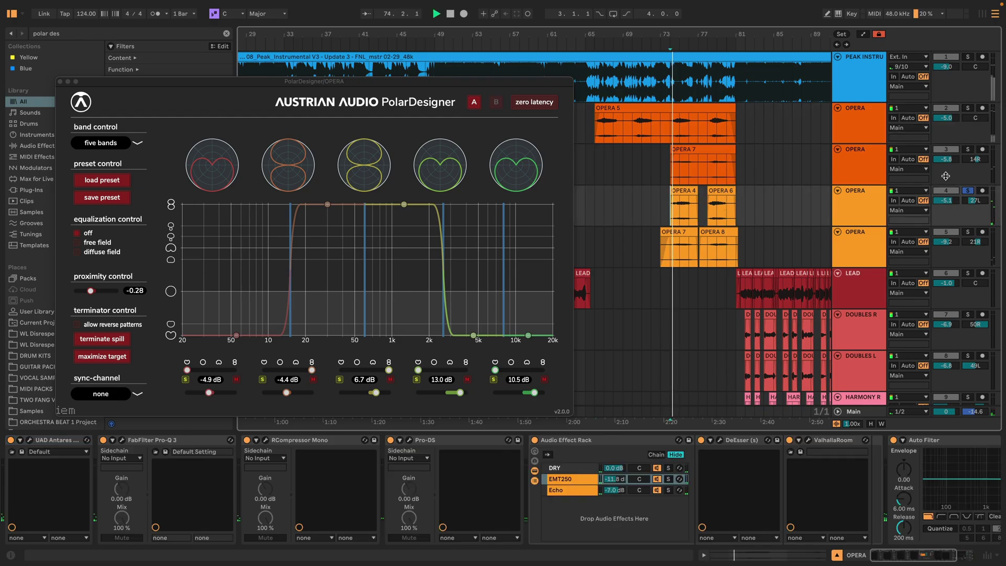
pyautogui.click(227, 33)
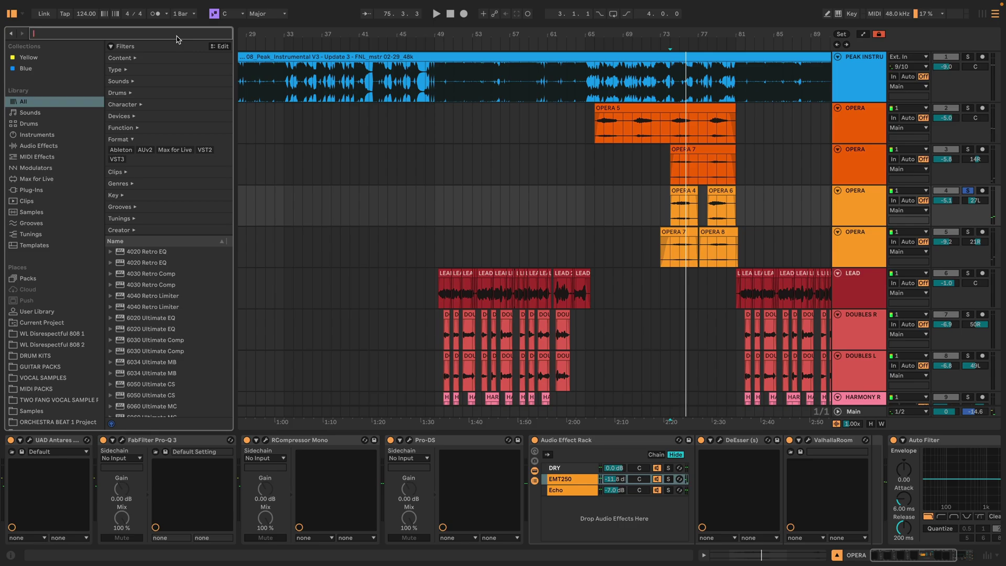
pyautogui.write('stereocreat')
pyautogui.press('Down')
pyautogui.press('Down')
pyautogui.press('Return')
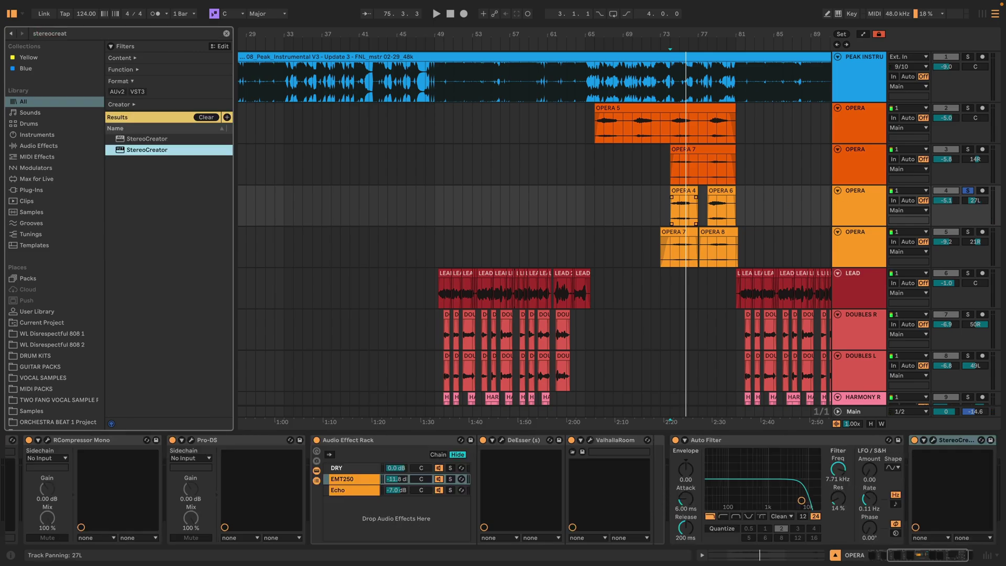
pyautogui.click(1004, 175)
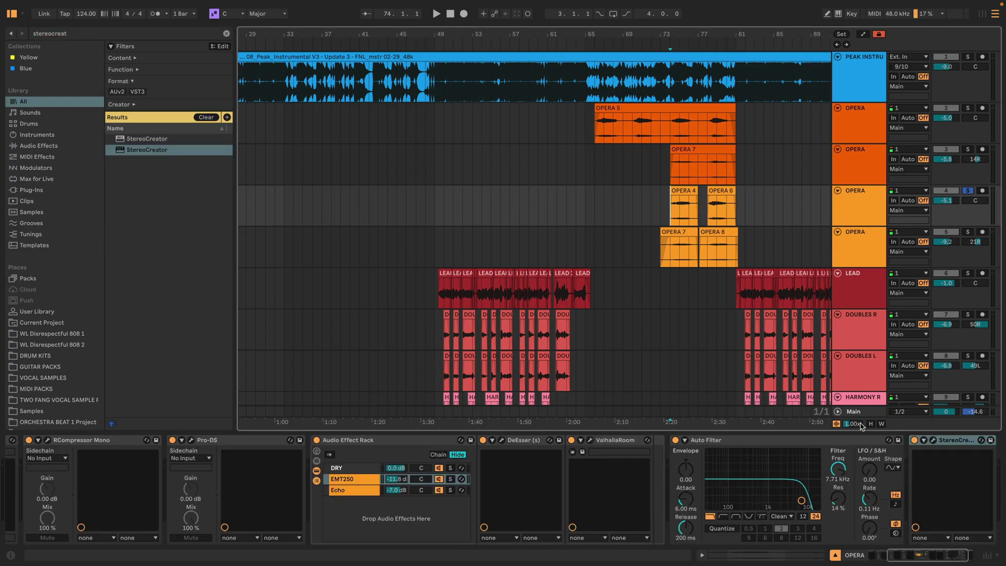
pyautogui.click(9, 478)
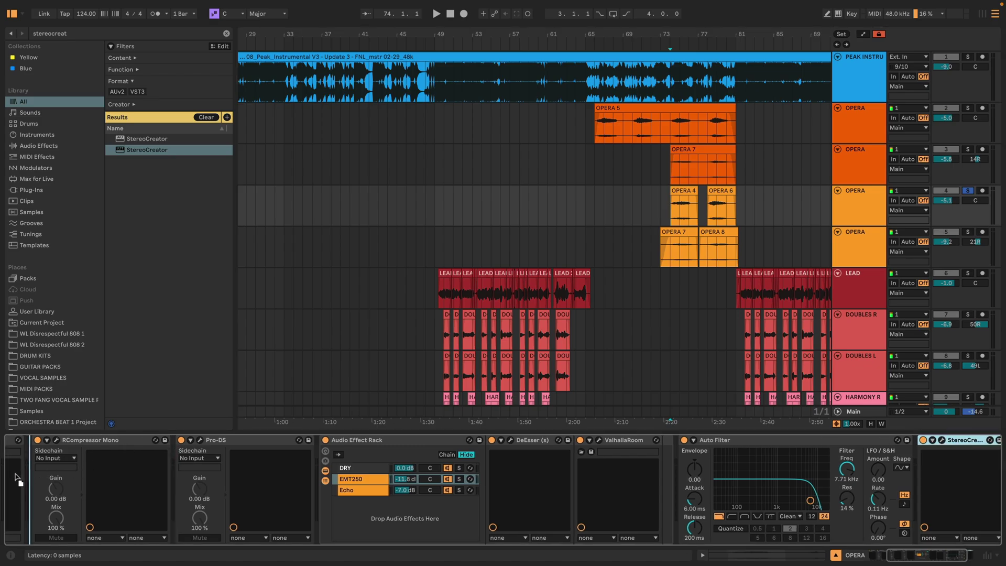
pyautogui.moveTo(303, 85); pyautogui.dragTo(504, 95)
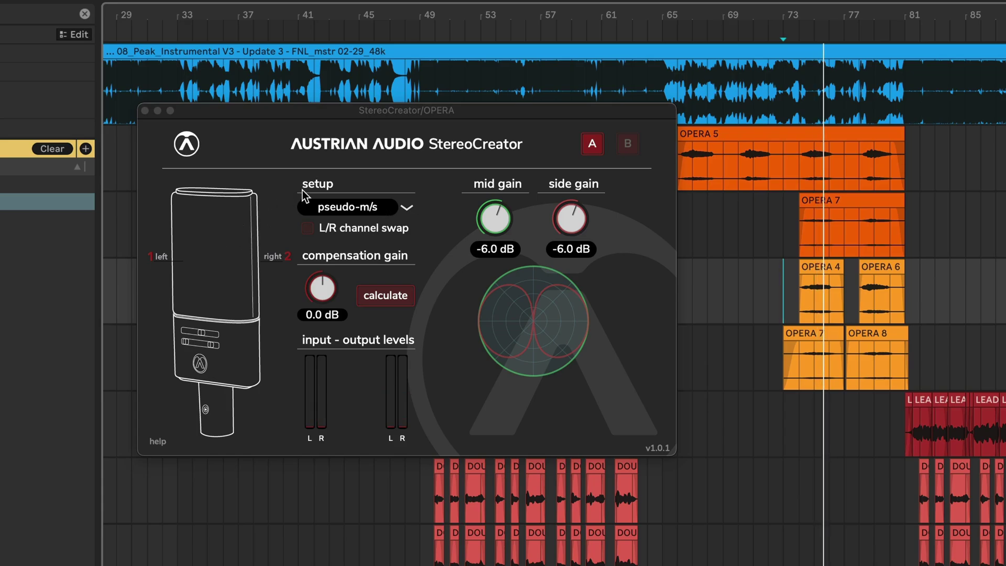
# Choose pseudo-stereo over pseudo-m/s in StereoCreator and turn the pattern to 0.75.
pyautogui.click(386, 212)
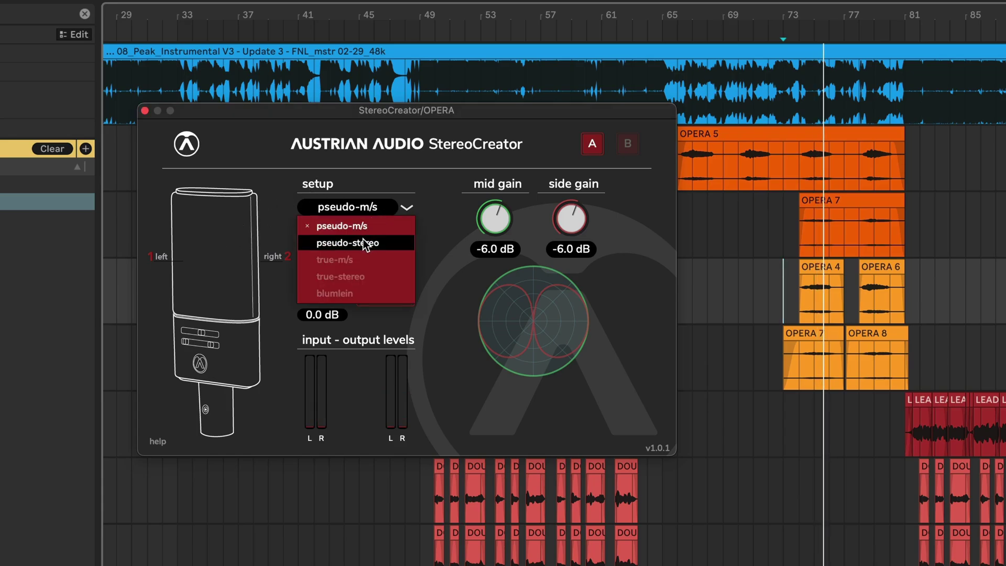
pyautogui.click(365, 243)
pyautogui.click(366, 208)
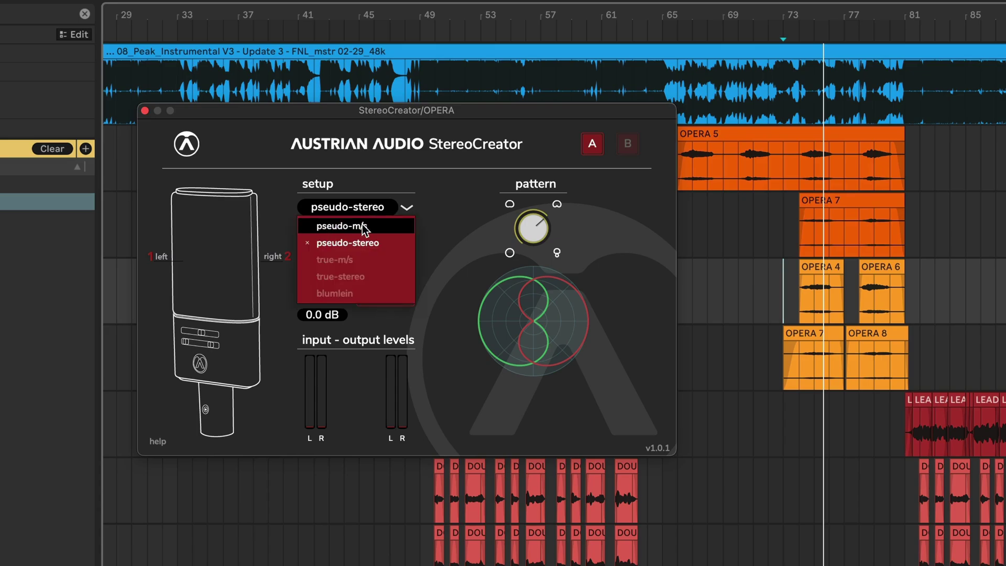
pyautogui.click(365, 227)
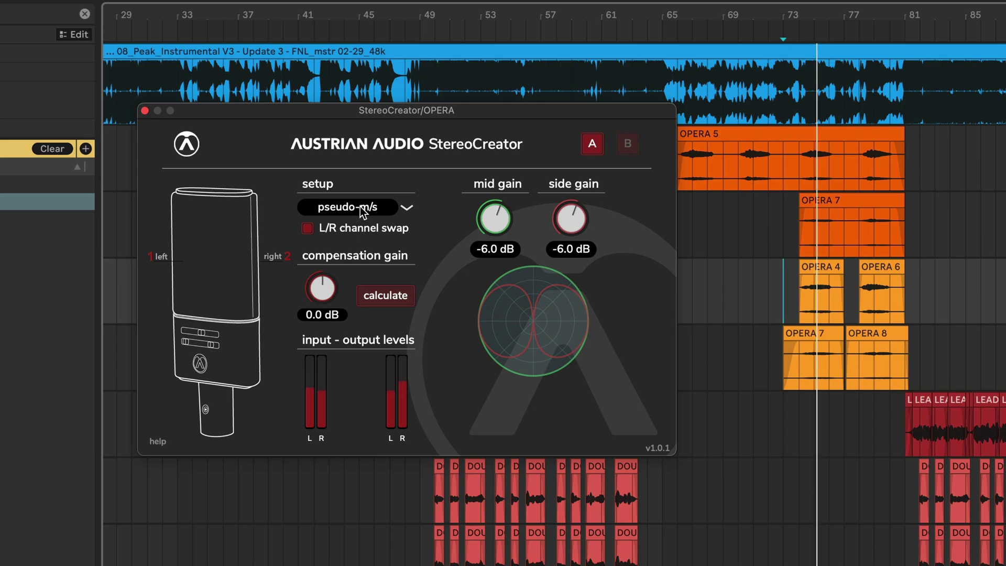
pyautogui.click(365, 208)
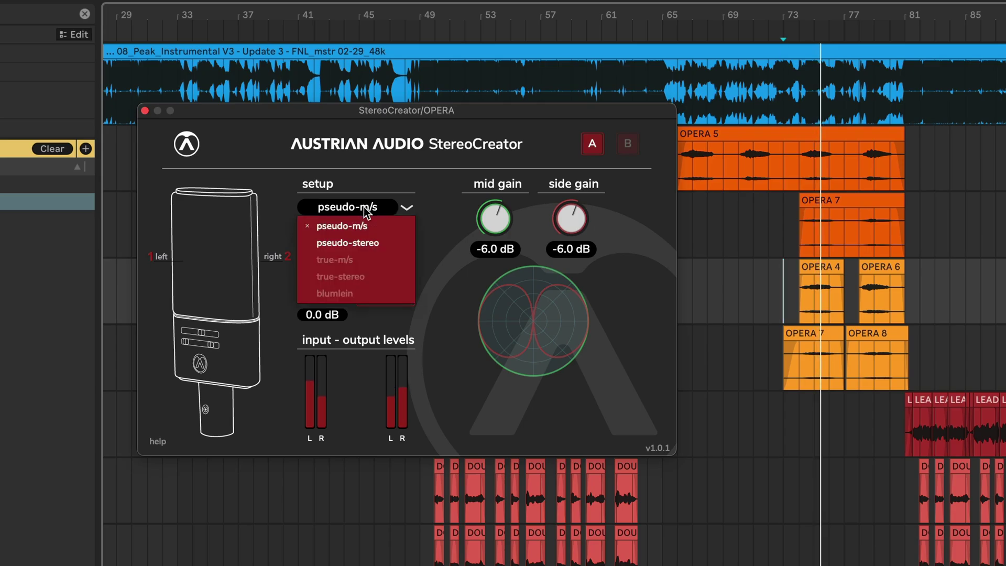
pyautogui.click(370, 243)
pyautogui.moveTo(532, 229); pyautogui.dragTo(481, 307)
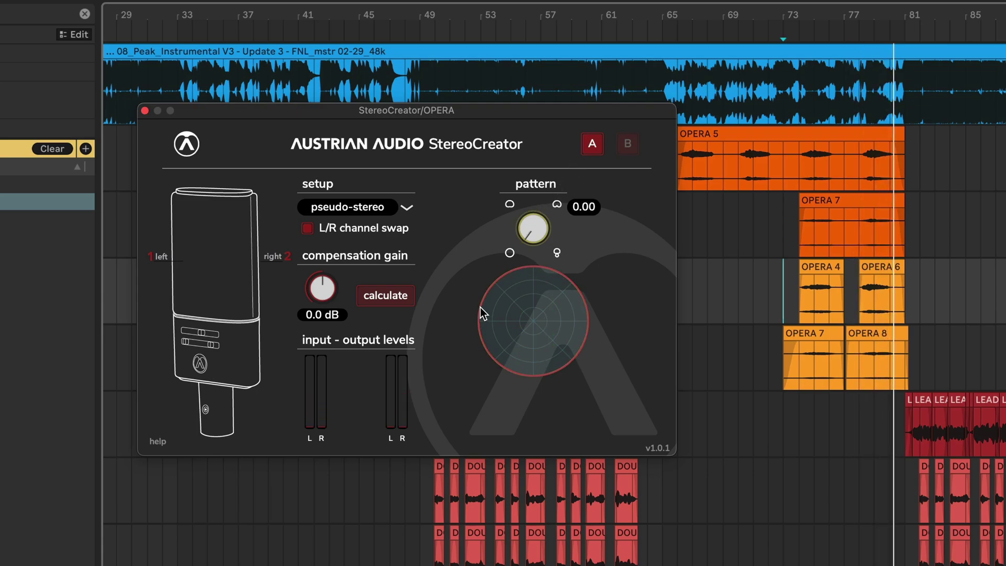
pyautogui.moveTo(480, 304); pyautogui.dragTo(459, 251)
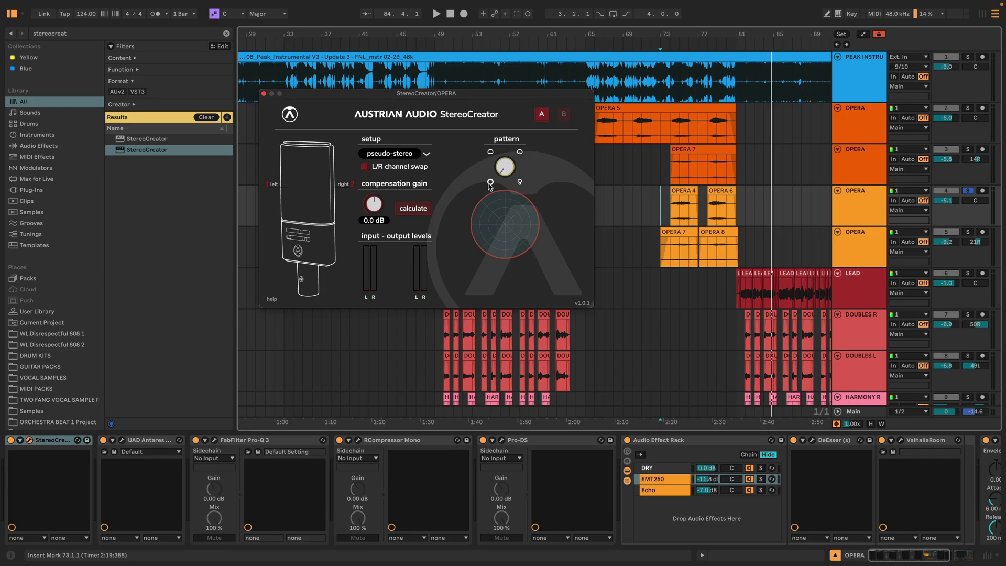
# Close StereoCreator and select the LEAD track to show its Auto-Tune, Pro-Q 3, compressor and Pro-DS editors.
pyautogui.click(636, 202)
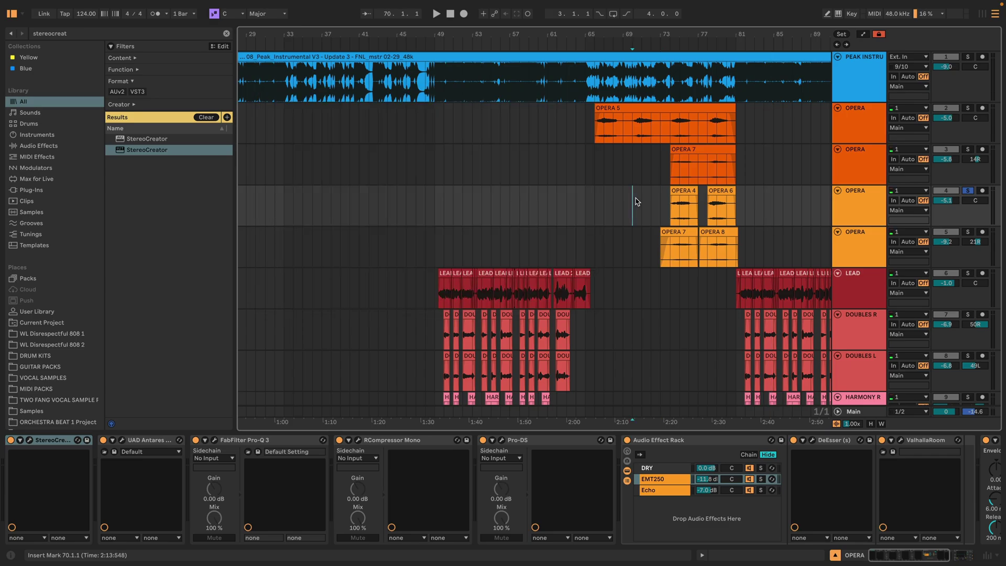
pyautogui.click(581, 135)
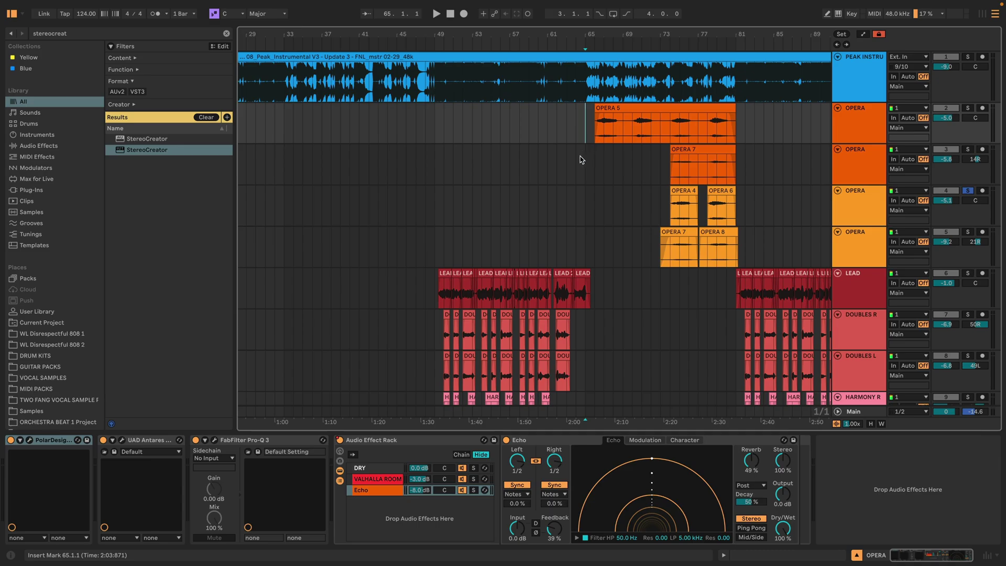
pyautogui.scroll(-2, 439, 256)
pyautogui.click(436, 257)
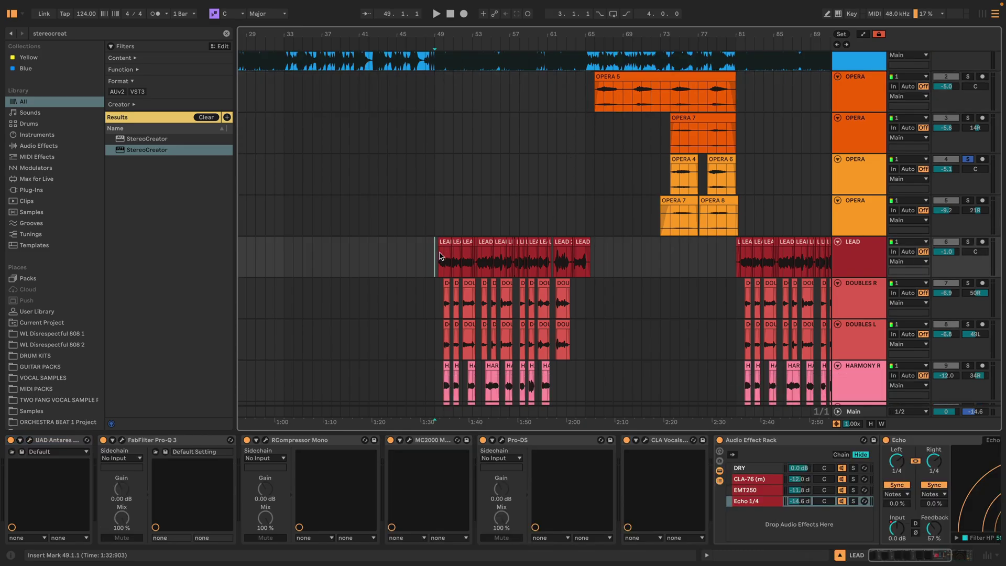
pyautogui.scroll(2, 596, 236)
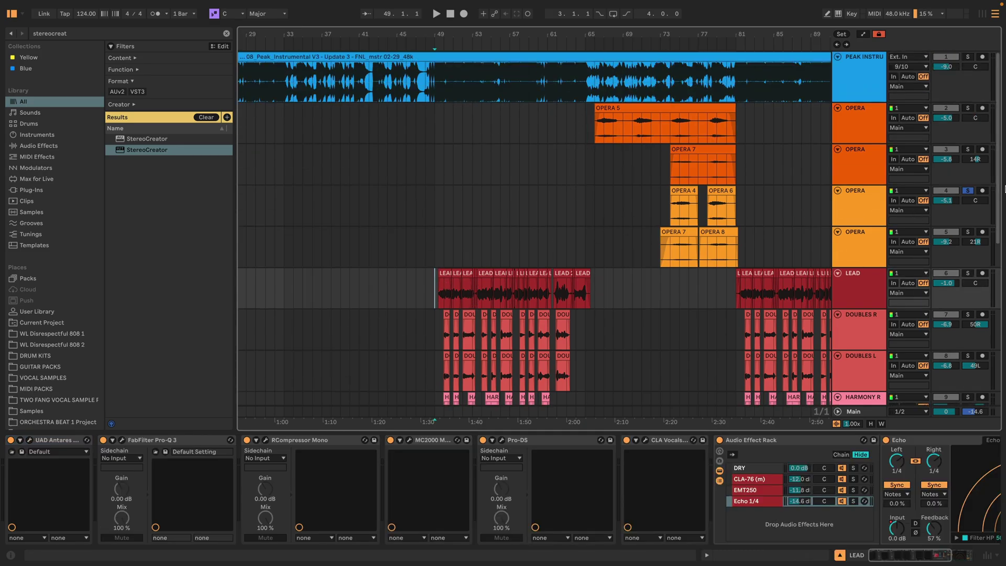
pyautogui.scroll(-3, 763, 226)
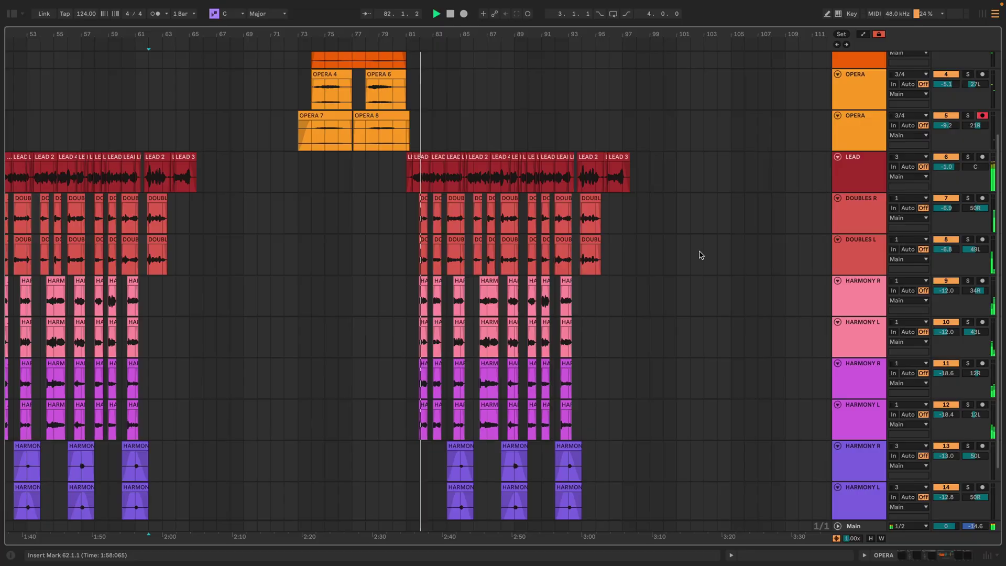
pyautogui.scroll(-2, 700, 254)
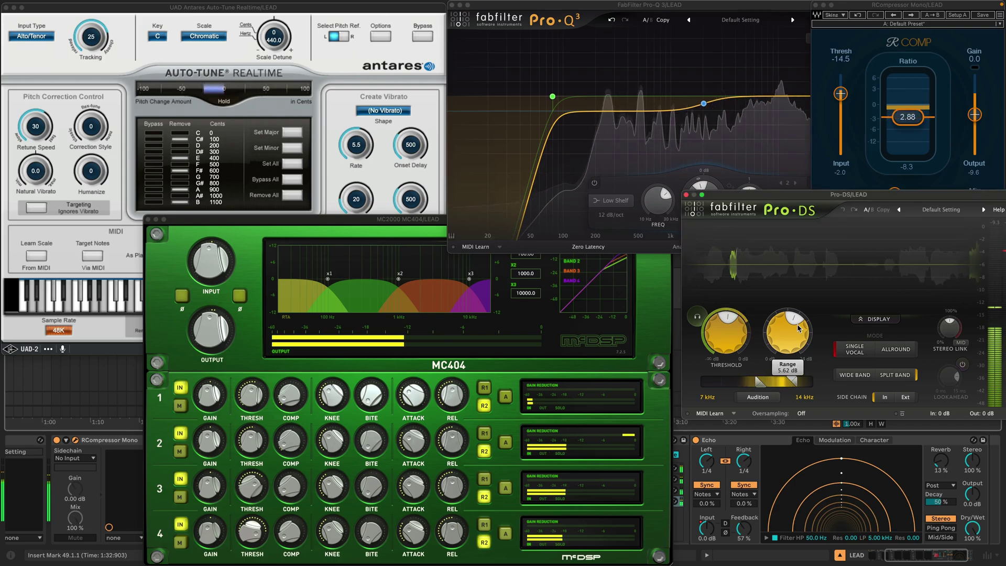
# Move Pro-DS aside, lower MC2000 band 2 threshold to -23.7 dB, and bring Auto-Tune forward.
pyautogui.moveTo(793, 195); pyautogui.dragTo(780, 193)
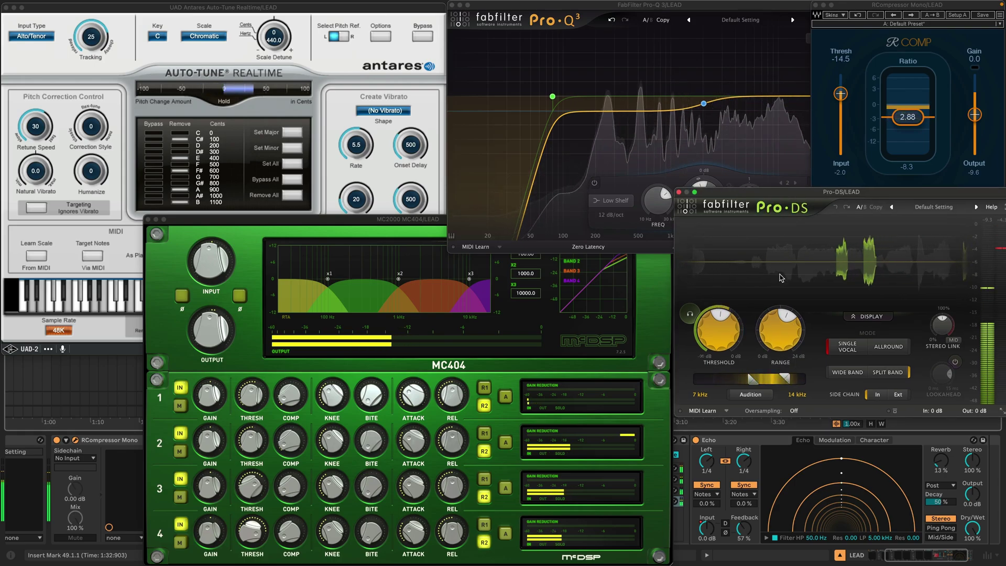
pyautogui.click(427, 219)
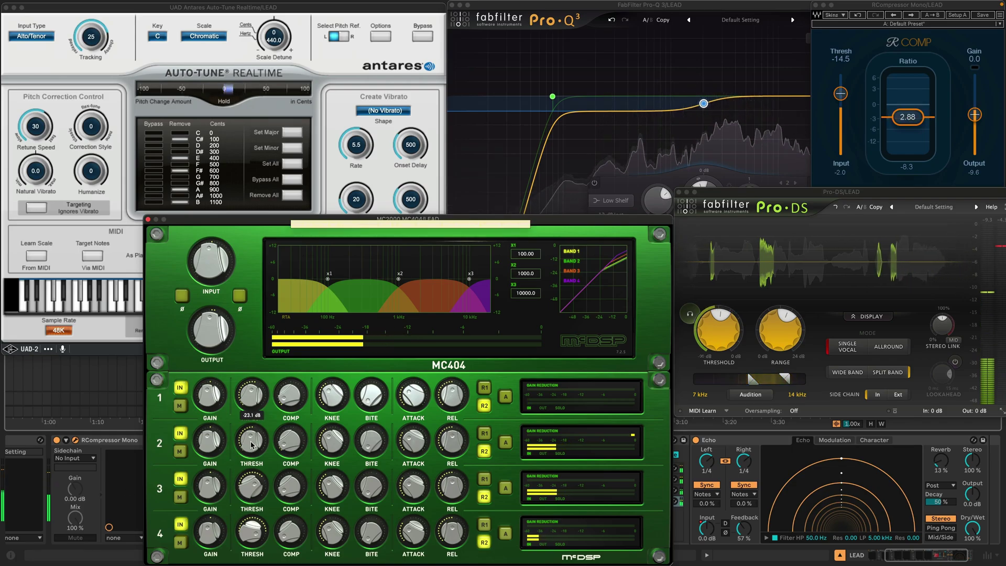
pyautogui.moveTo(251, 445); pyautogui.dragTo(250, 445)
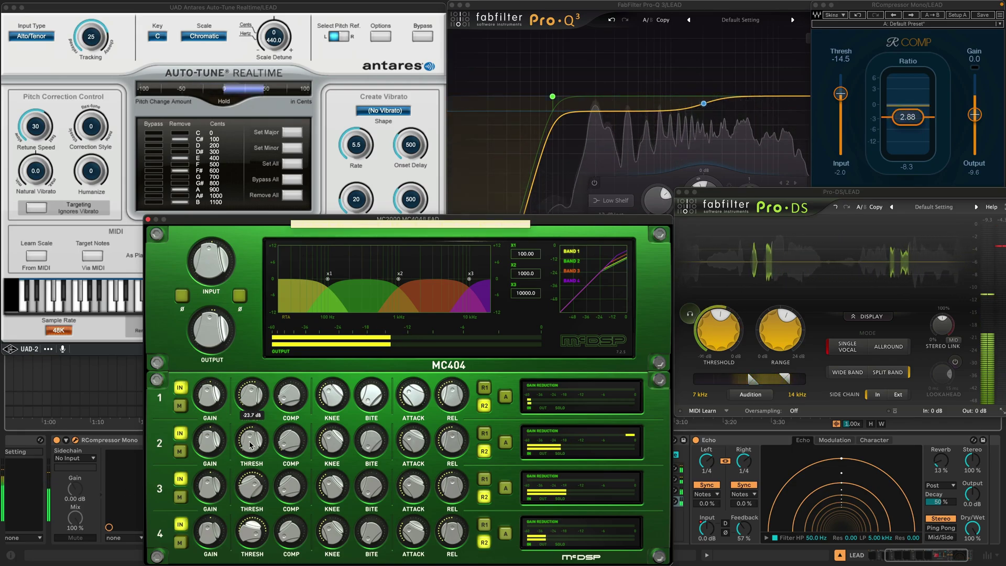
pyautogui.click(375, 9)
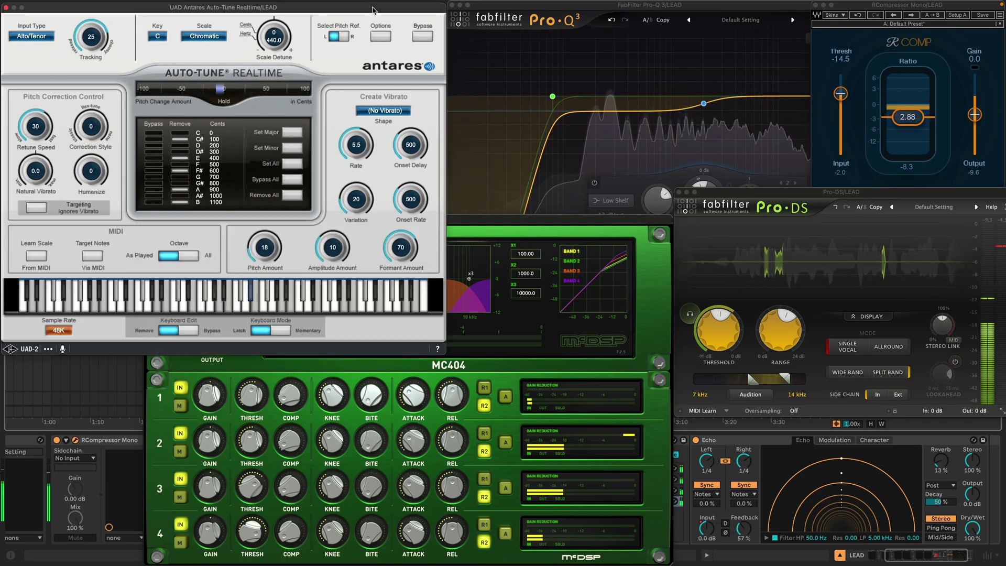